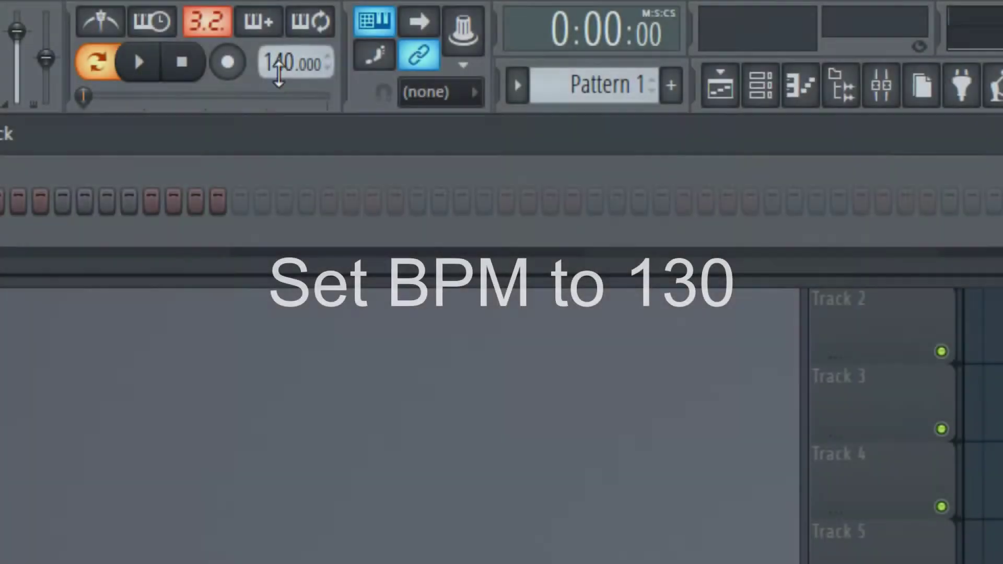
- Set the project tempo to 130 BPM
{"action": "left_click_drag", "start_coordinate": [279, 71], "coordinate": [279, 84]}
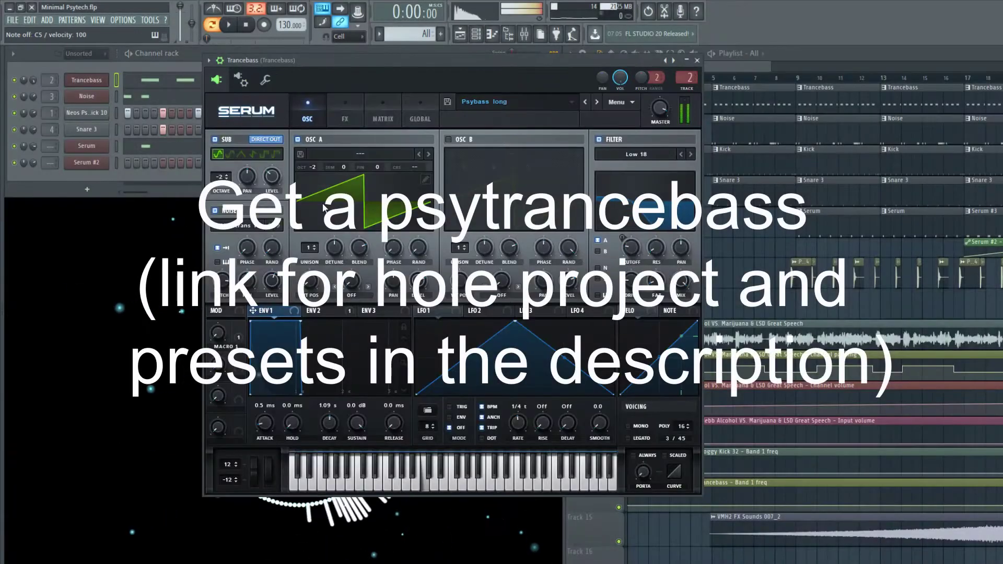
- Review the Serum effects racks of the Trancebass and Noise channels, closing each plugin window
{"action": "left_click", "coordinate": [352, 102]}
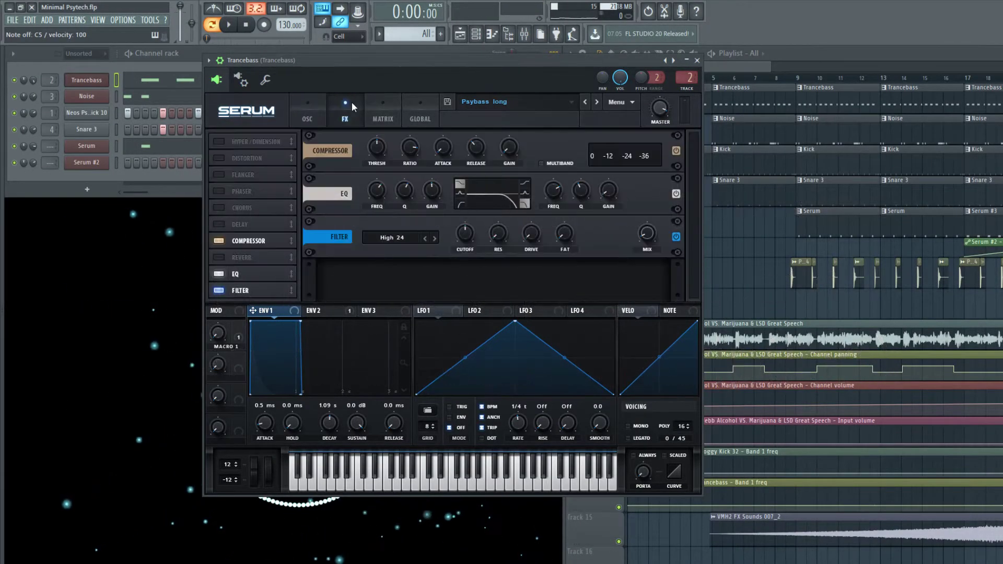
{"action": "left_click", "coordinate": [697, 60]}
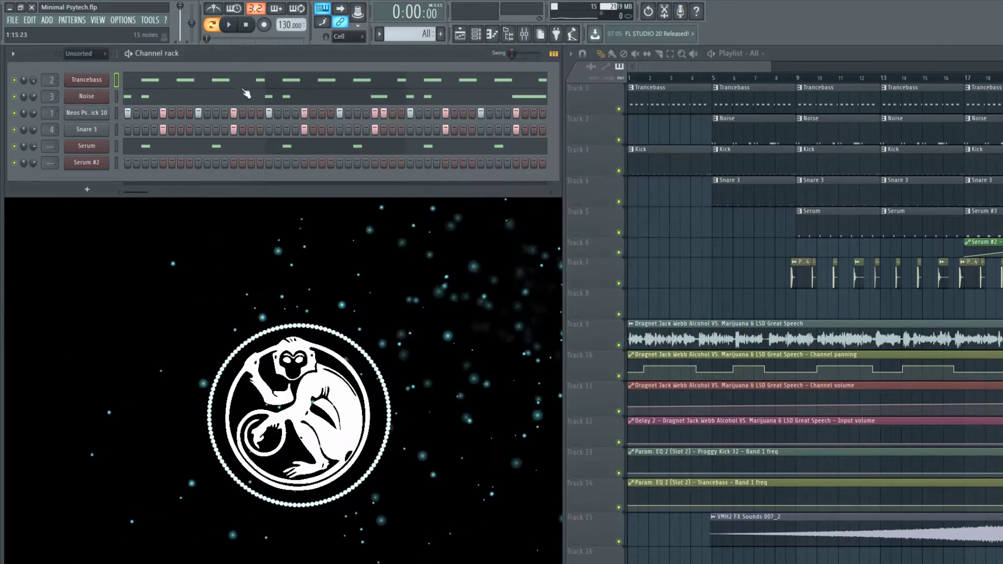
{"action": "left_click", "coordinate": [104, 97]}
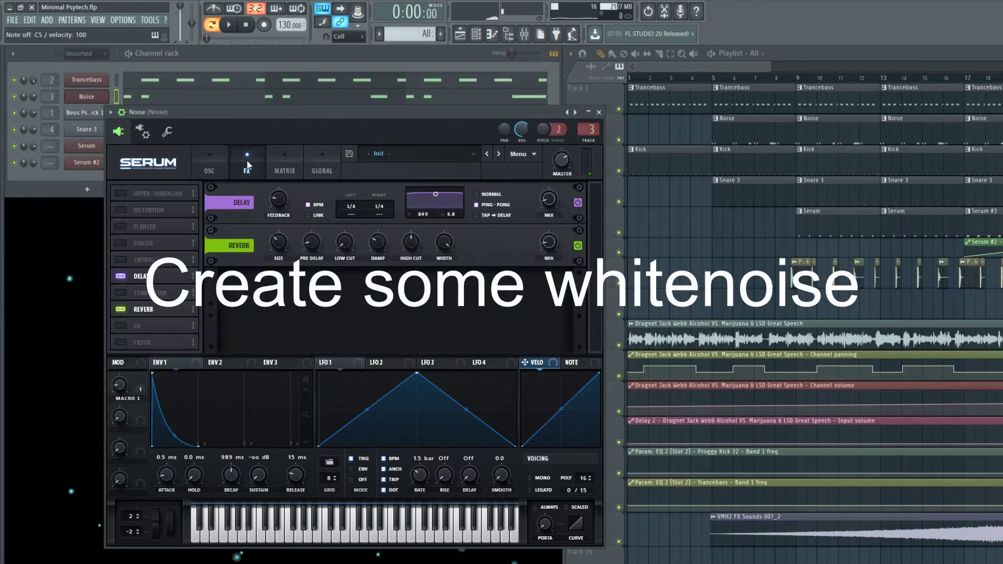
{"action": "left_click", "coordinate": [599, 111]}
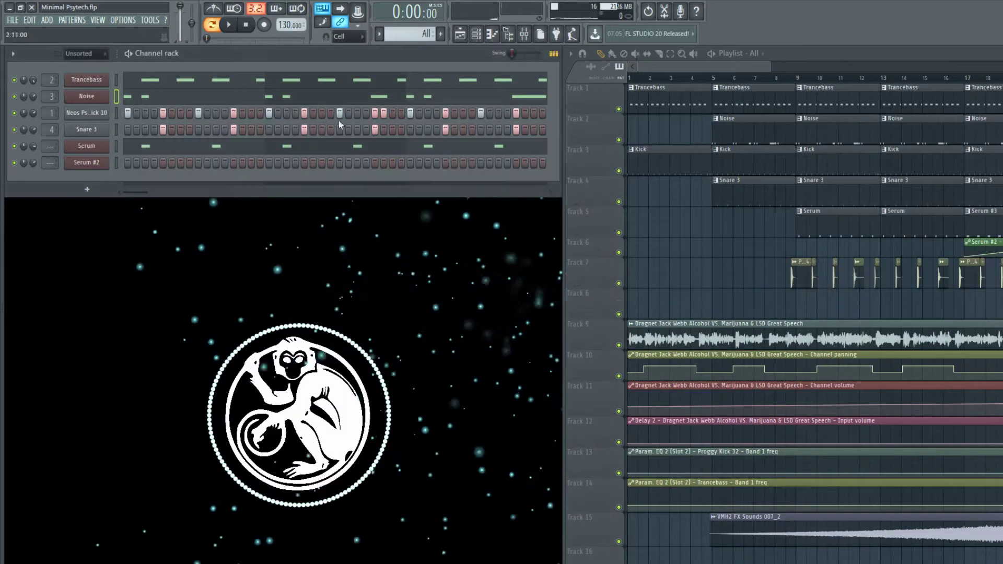
- Audition the Neos Psy Kick 10 and Snare 3 samples and examine their sampler settings, closing each window
{"action": "left_click", "coordinate": [87, 112]}
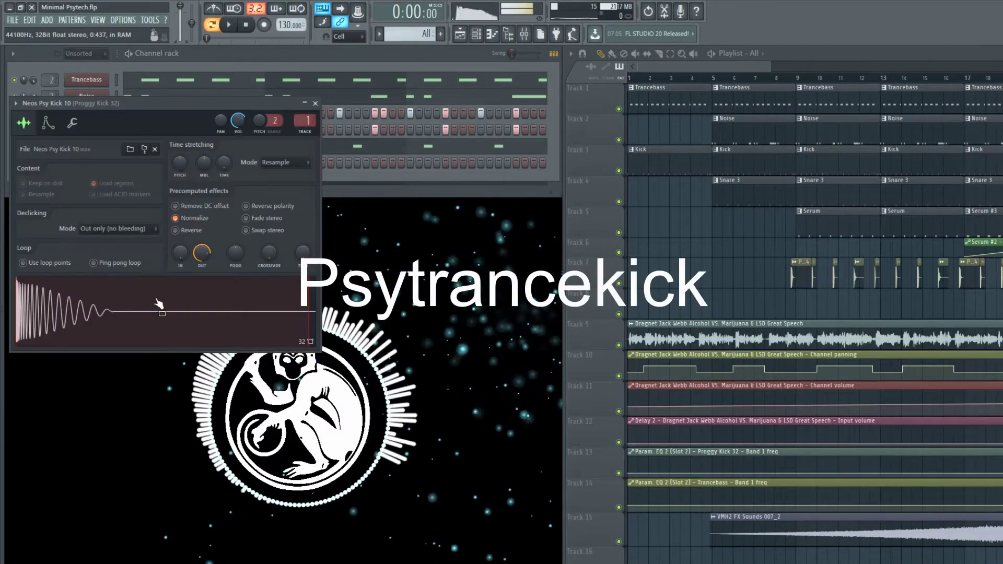
{"action": "left_click", "coordinate": [315, 103]}
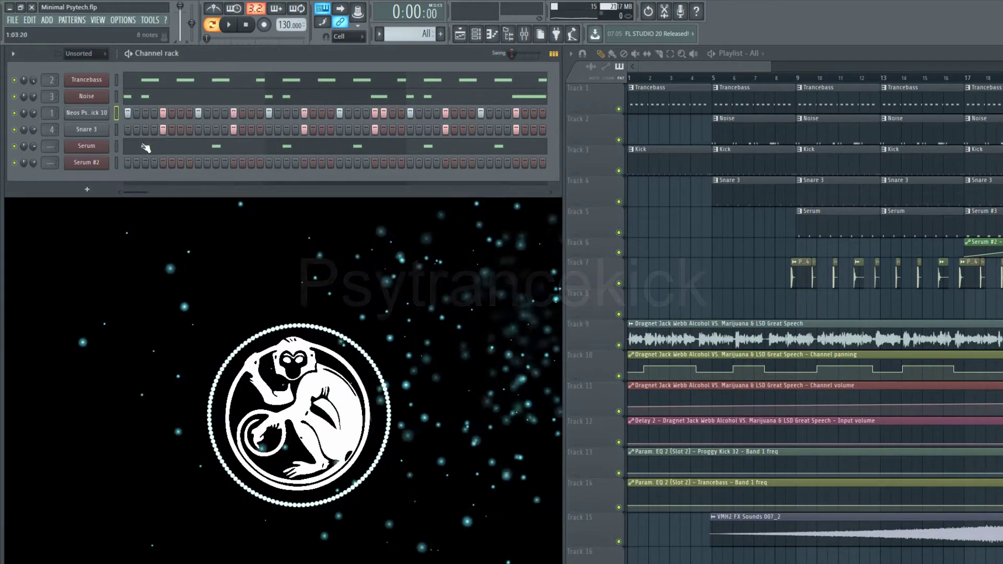
{"action": "left_click", "coordinate": [107, 130]}
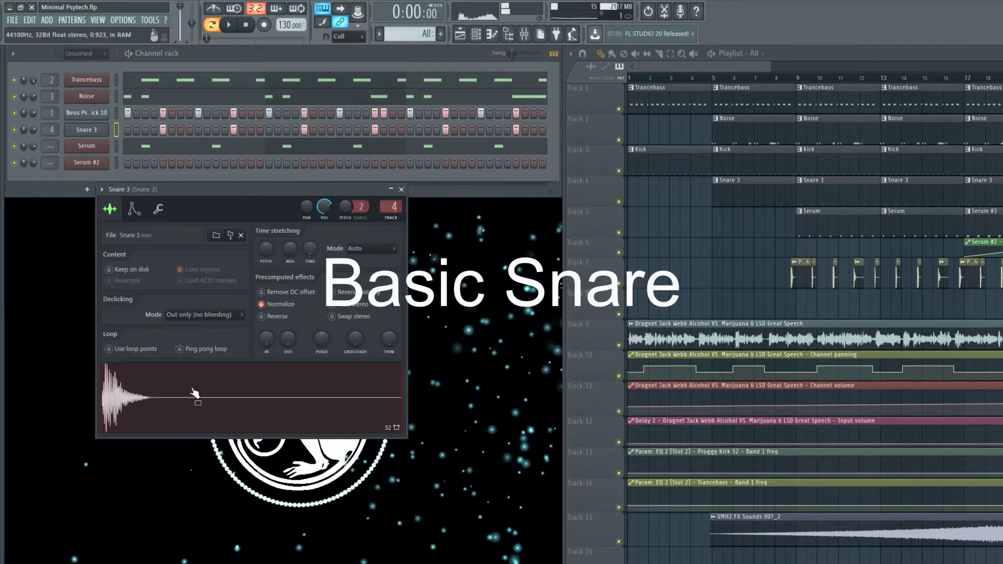
{"action": "left_click", "coordinate": [402, 190]}
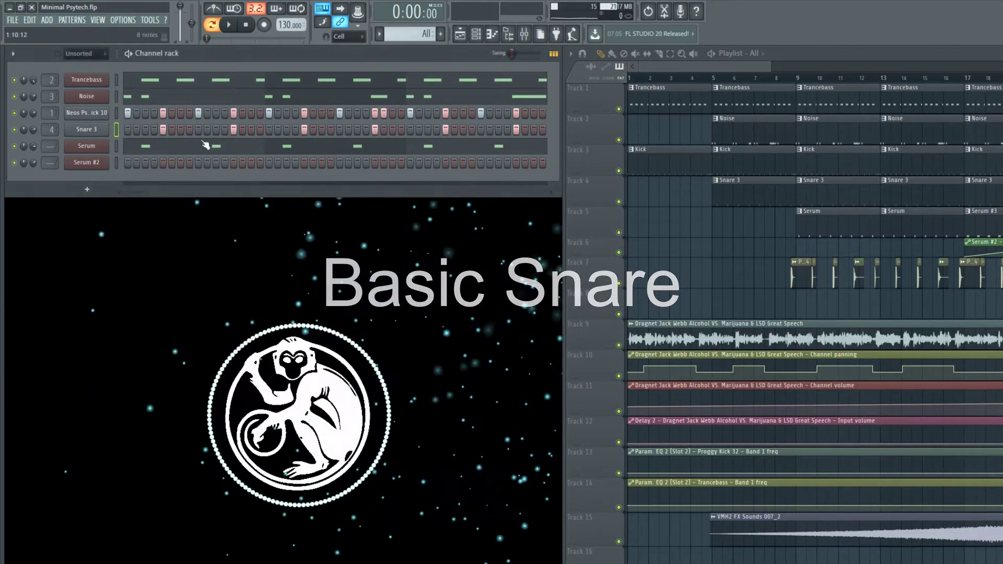
- Examine the oscillators and effects rack of the Rezz Noise preset on the Serum channel
{"action": "left_click", "coordinate": [116, 147]}
{"action": "left_click", "coordinate": [103, 149]}
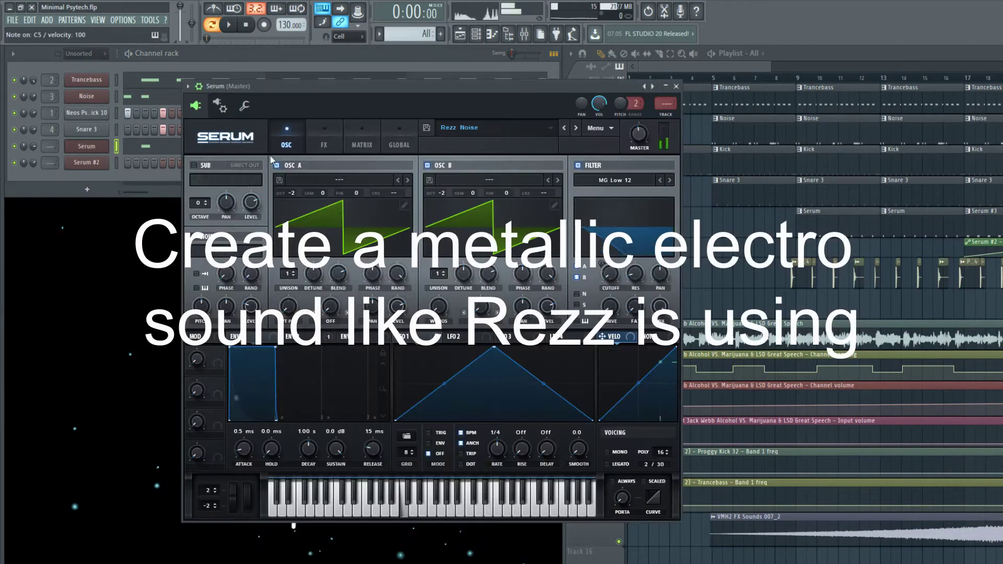
{"action": "left_click", "coordinate": [322, 140]}
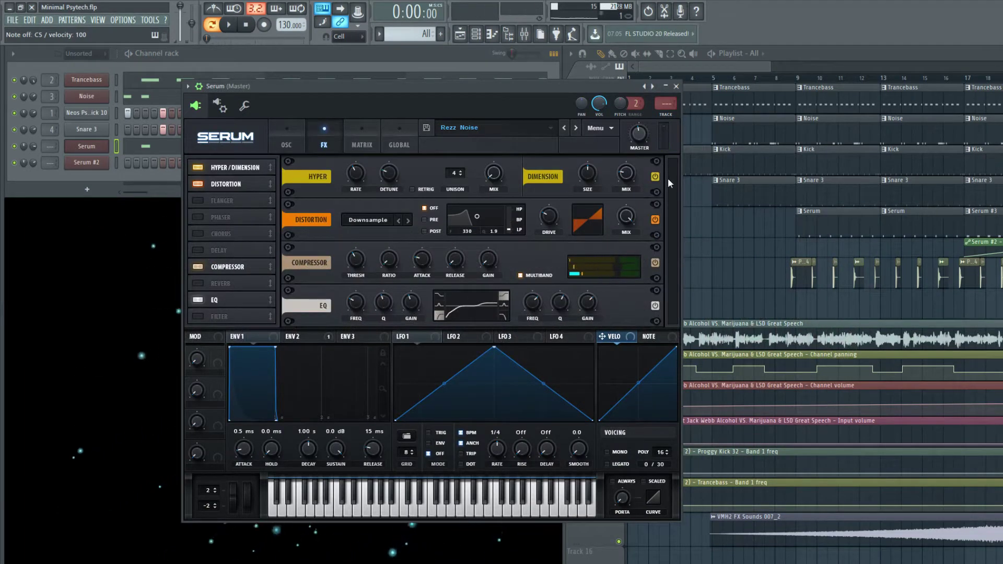
{"action": "left_click", "coordinate": [676, 87]}
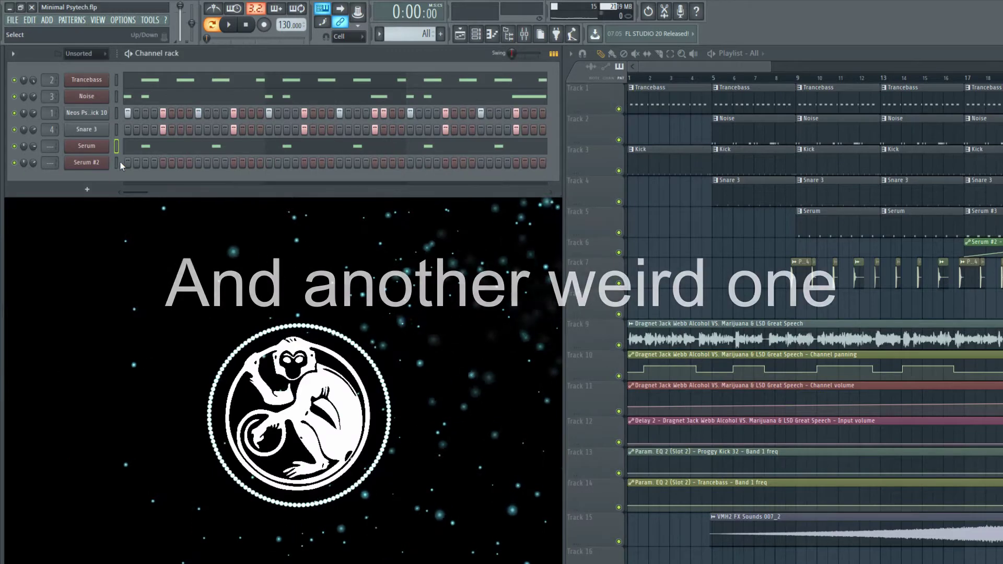
- Examine the oscillators and effects rack of the Serum #2 channel
{"action": "left_click", "coordinate": [86, 162]}
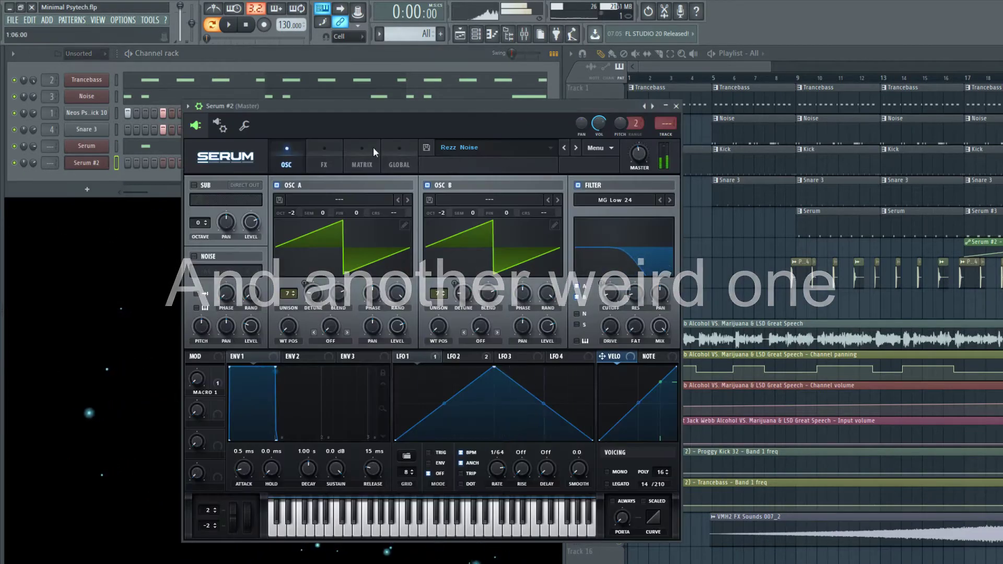
{"action": "left_click", "coordinate": [318, 155]}
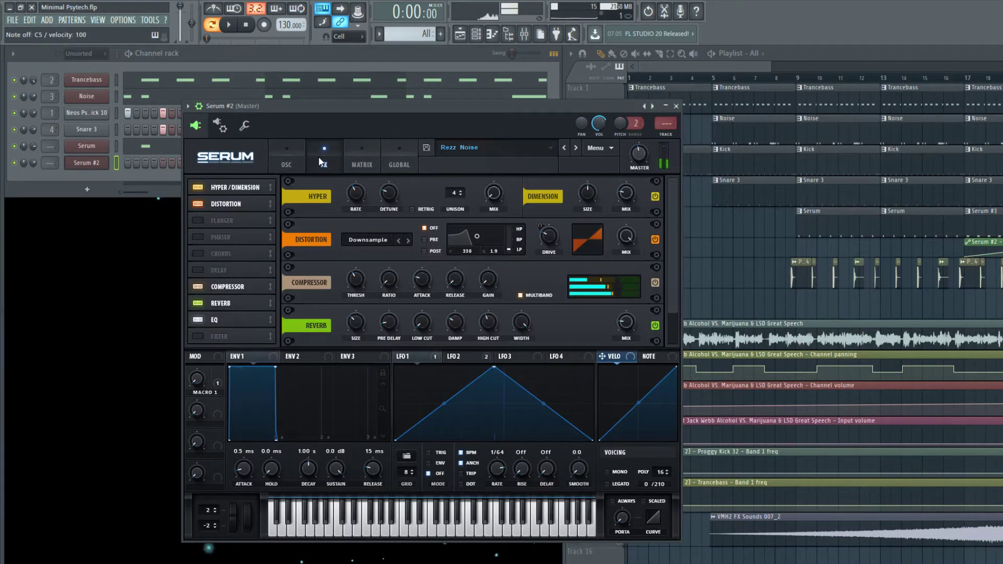
{"action": "left_click", "coordinate": [676, 107]}
- Play back the Trancebass bassline in its piano roll, then return to the channel rack
{"action": "left_click", "coordinate": [157, 80]}
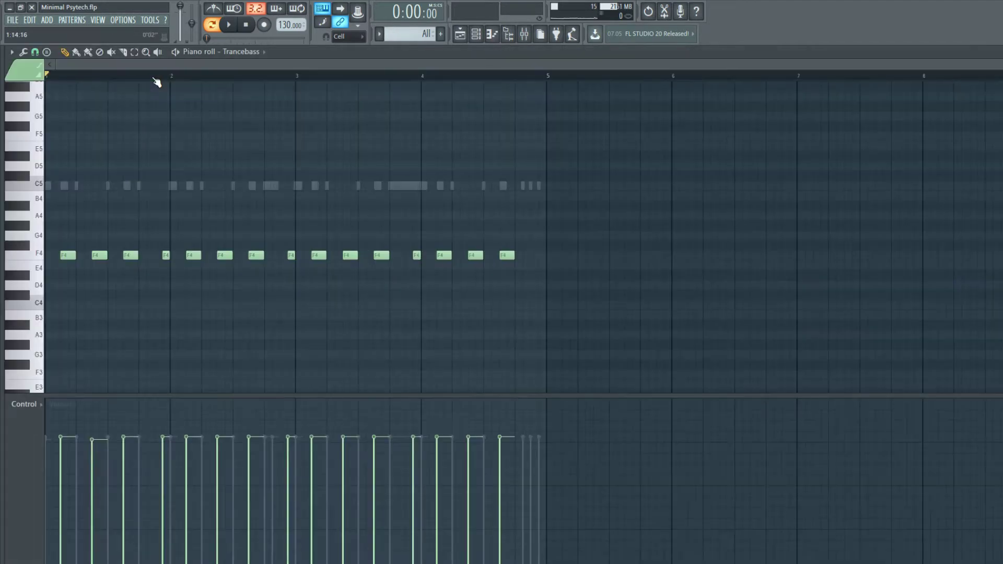
{"action": "key", "text": "space"}
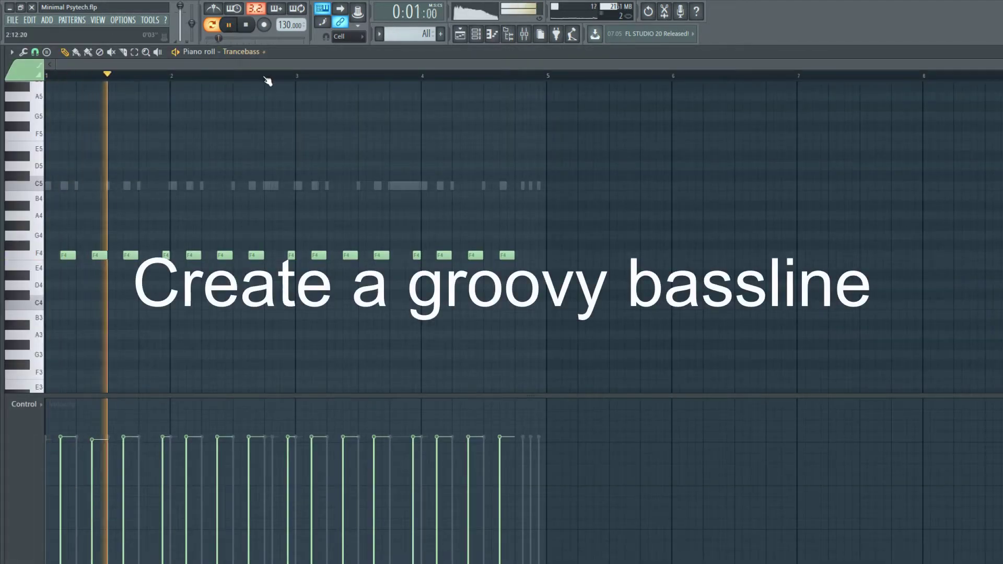
{"action": "key", "text": "F7"}
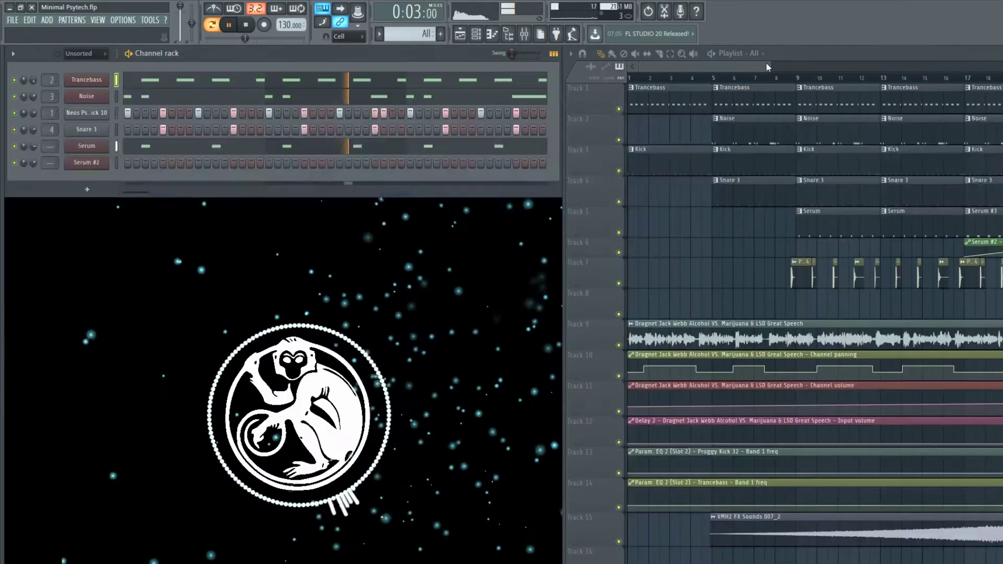
- Review the Noise channel's note pattern in the piano roll during playback
{"action": "left_click", "coordinate": [86, 96]}
{"action": "right_click", "coordinate": [90, 95]}
{"action": "left_click", "coordinate": [122, 96]}
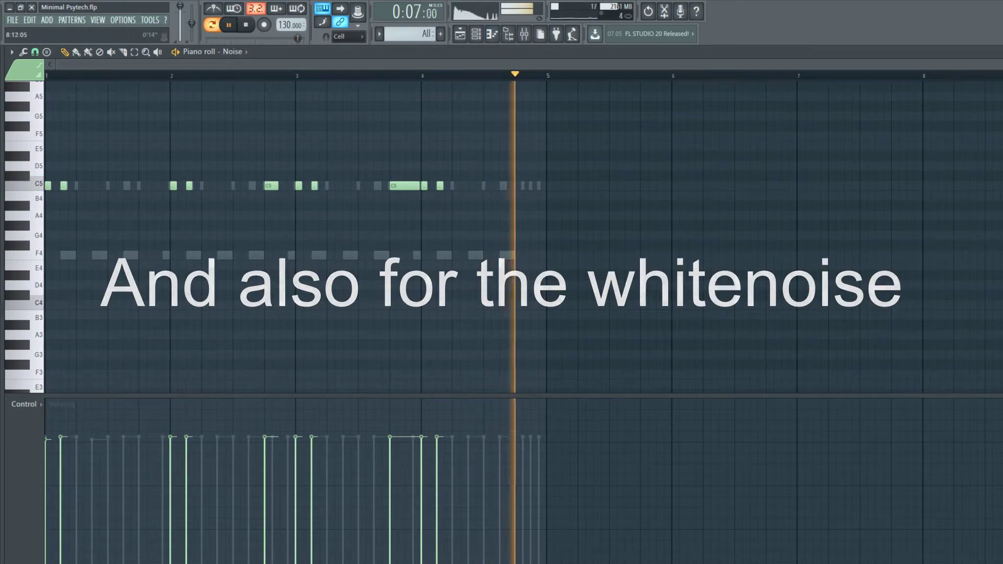
{"action": "key", "text": "F7"}
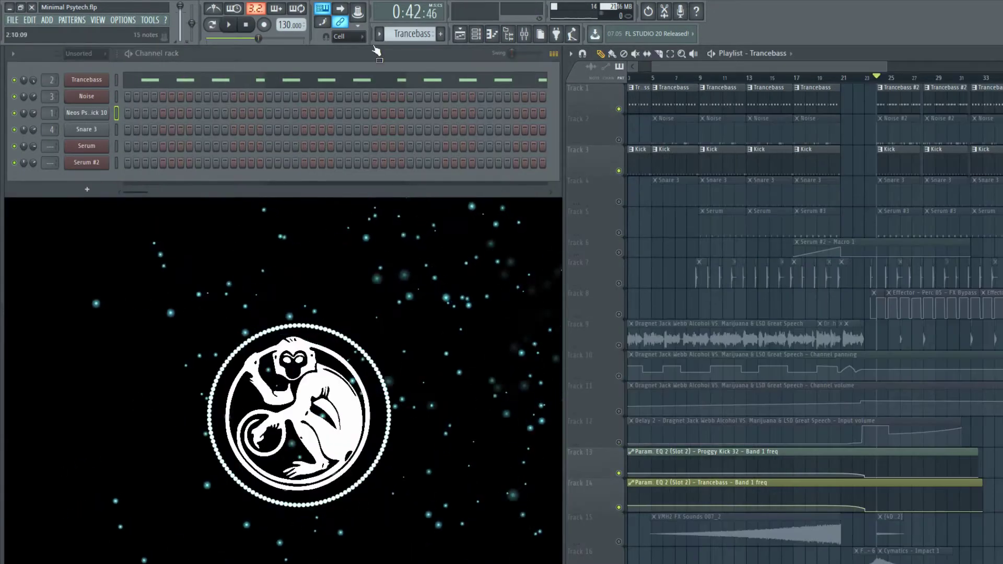
- Switch to the Trancebass #2 pattern and play its bassline in the piano roll
{"action": "left_click", "coordinate": [386, 34]}
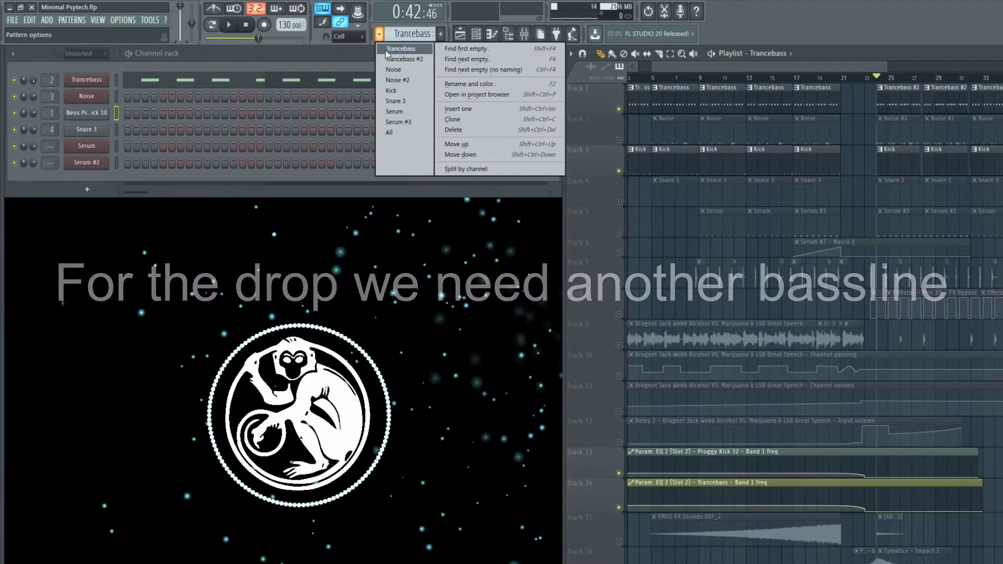
{"action": "left_click", "coordinate": [389, 59]}
{"action": "left_click", "coordinate": [139, 81]}
{"action": "key", "text": "space"}
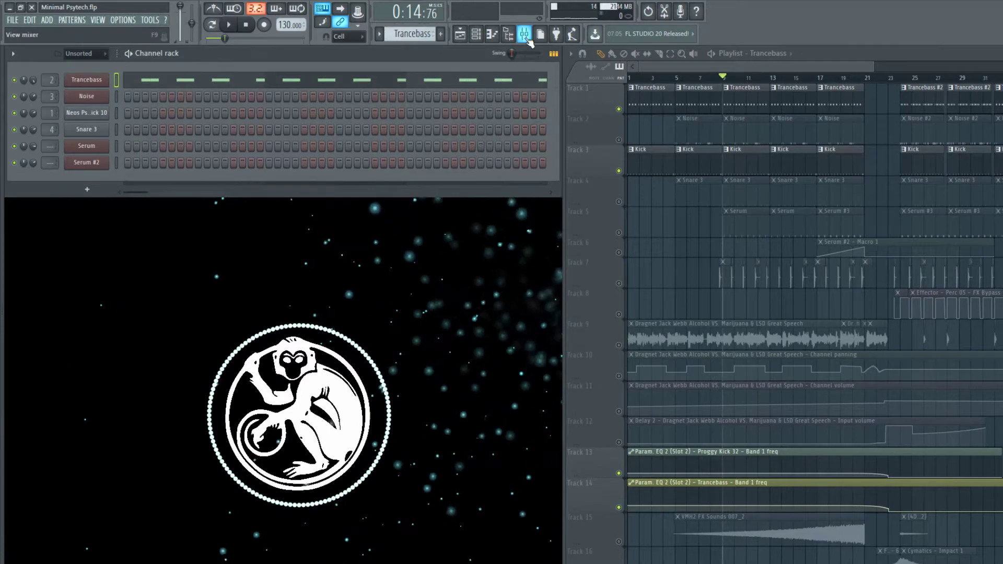
- Examine the high-pass filter in the Trancebass mixer track's second Fruity parametric EQ 2 and its band 1 automation options
{"action": "key", "text": "F9"}
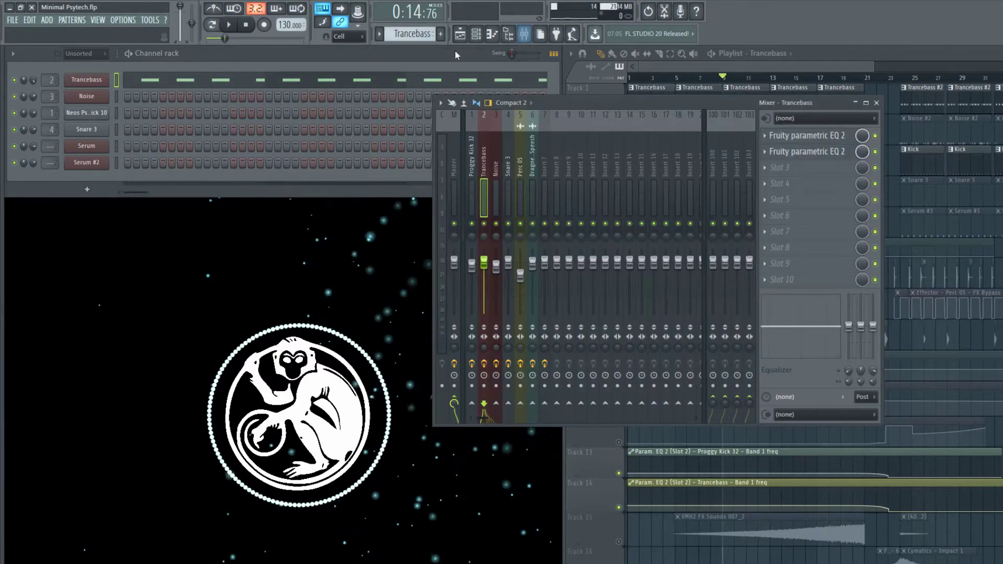
{"action": "left_click", "coordinate": [834, 150]}
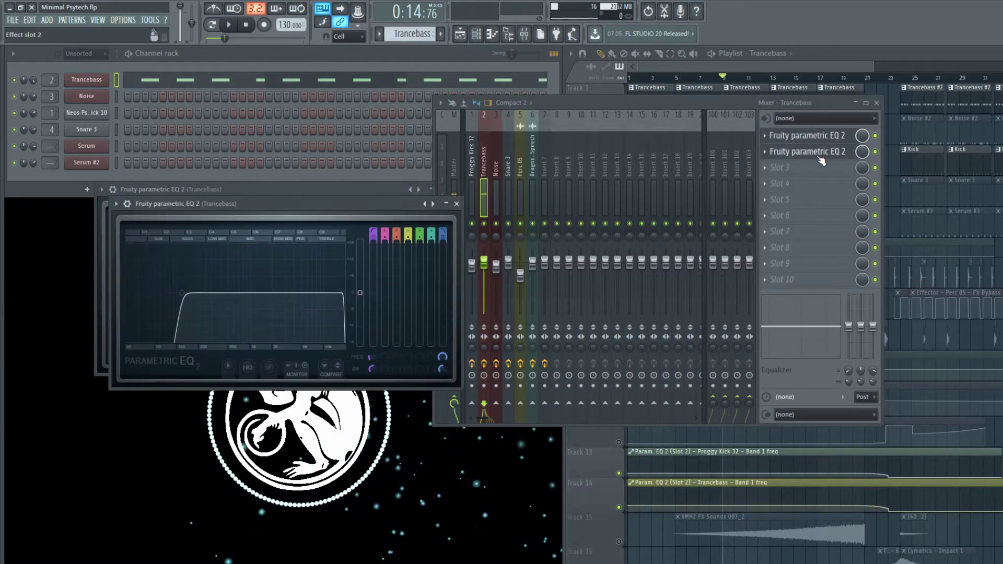
{"action": "right_click", "coordinate": [373, 359]}
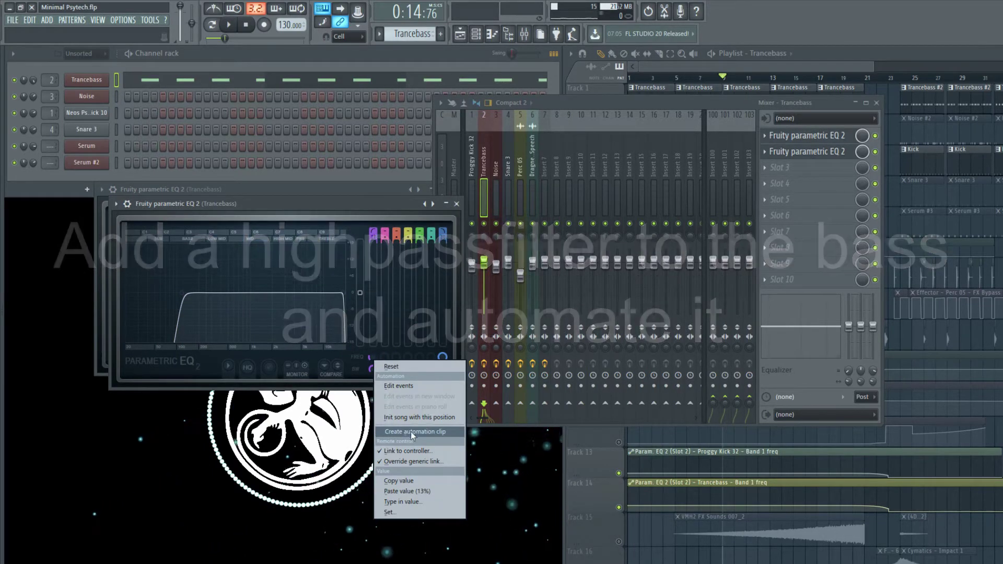
{"action": "left_click", "coordinate": [464, 205]}
{"action": "left_click", "coordinate": [457, 203]}
{"action": "left_click", "coordinate": [443, 190]}
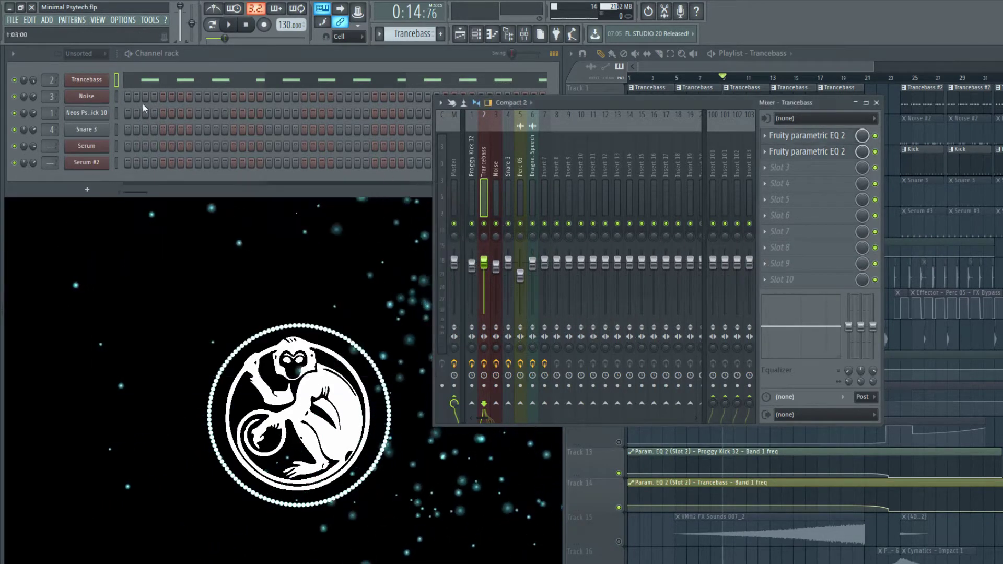
- Examine both parametric EQs on the Proggy Kick 32 mixer track and the automation options for the second one's high-pass filter
{"action": "left_click", "coordinate": [117, 114]}
{"action": "left_click", "coordinate": [510, 137]}
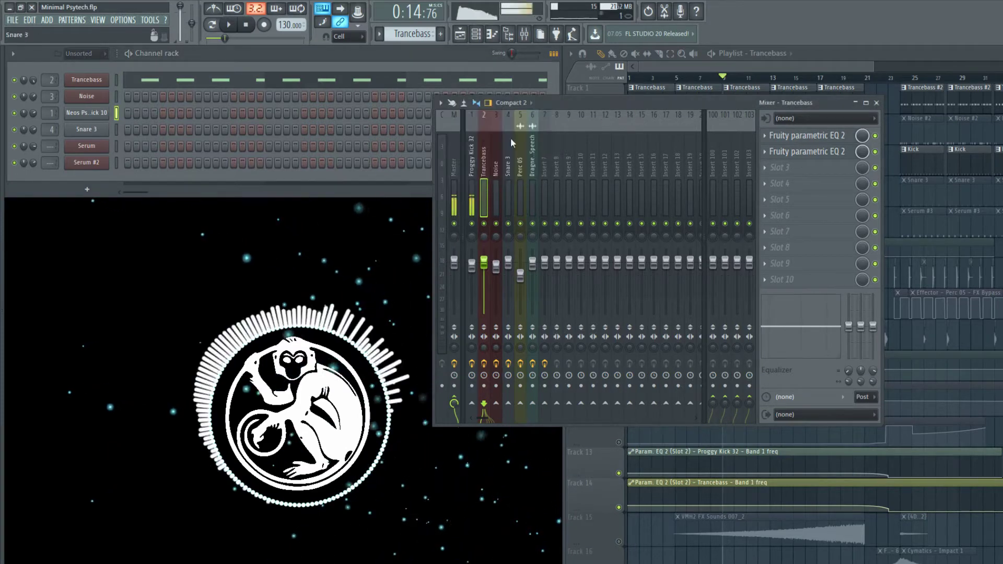
{"action": "left_click", "coordinate": [797, 137]}
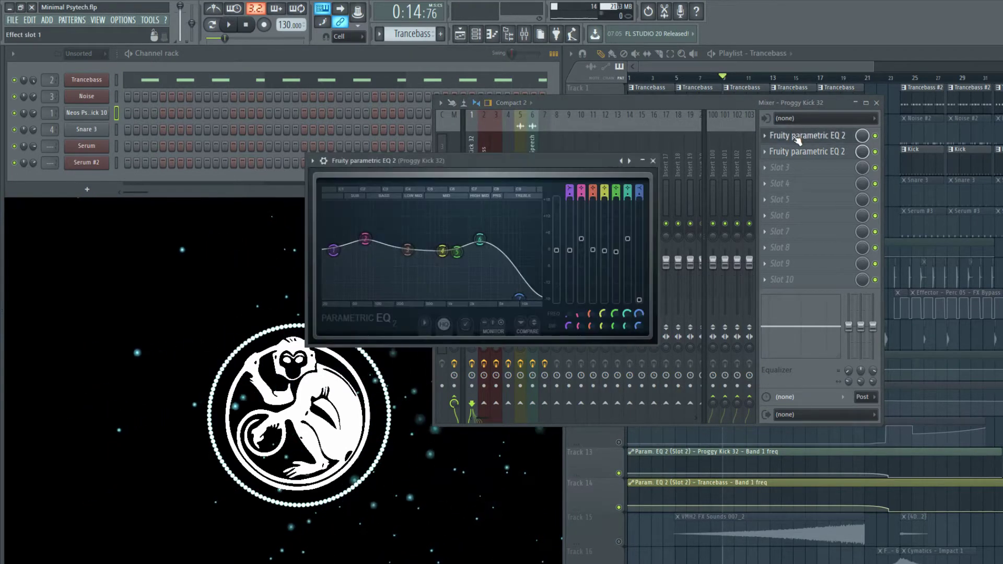
{"action": "left_click", "coordinate": [798, 137]}
{"action": "left_click", "coordinate": [798, 152]}
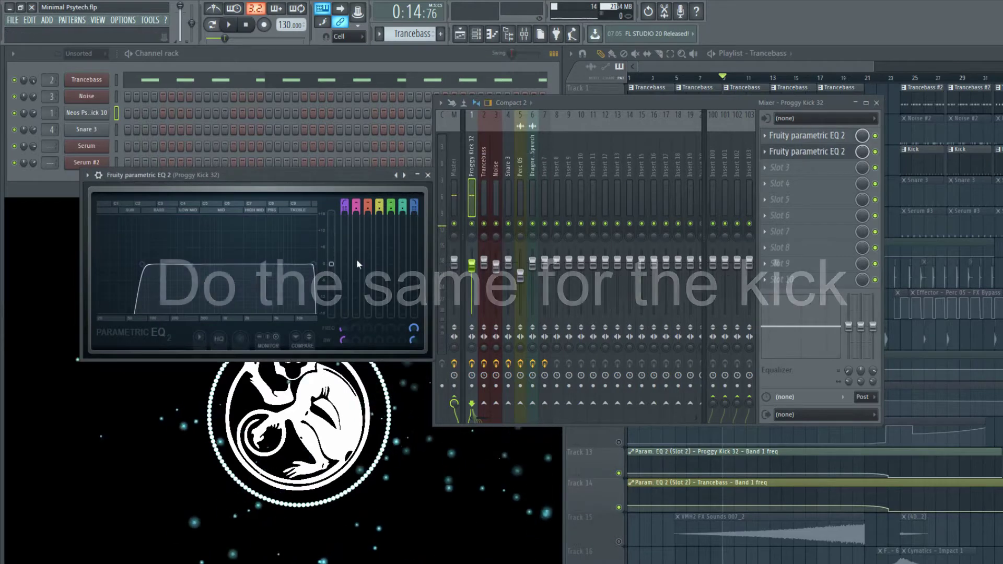
{"action": "right_click", "coordinate": [343, 335]}
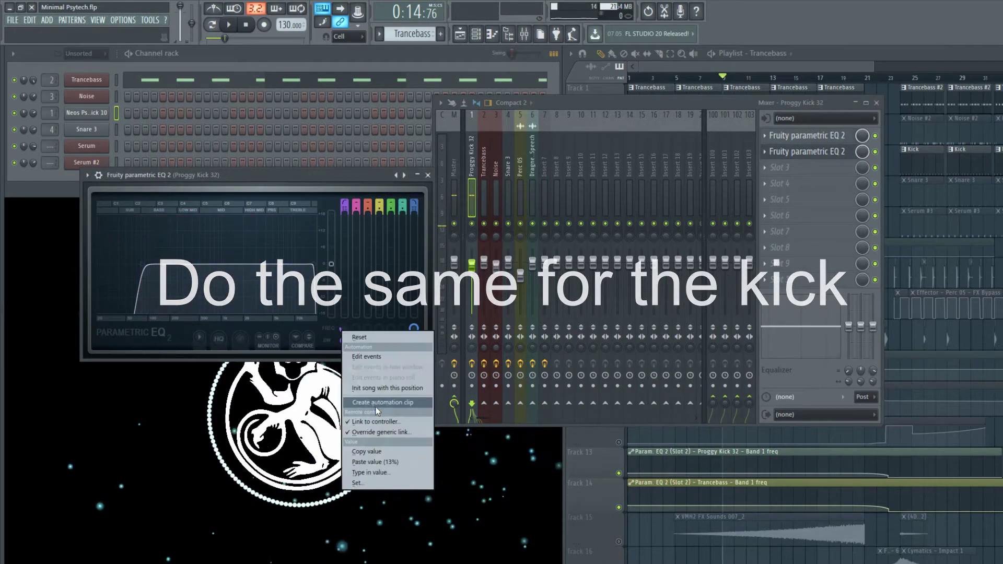
{"action": "left_click", "coordinate": [381, 383]}
{"action": "key", "text": "F9"}
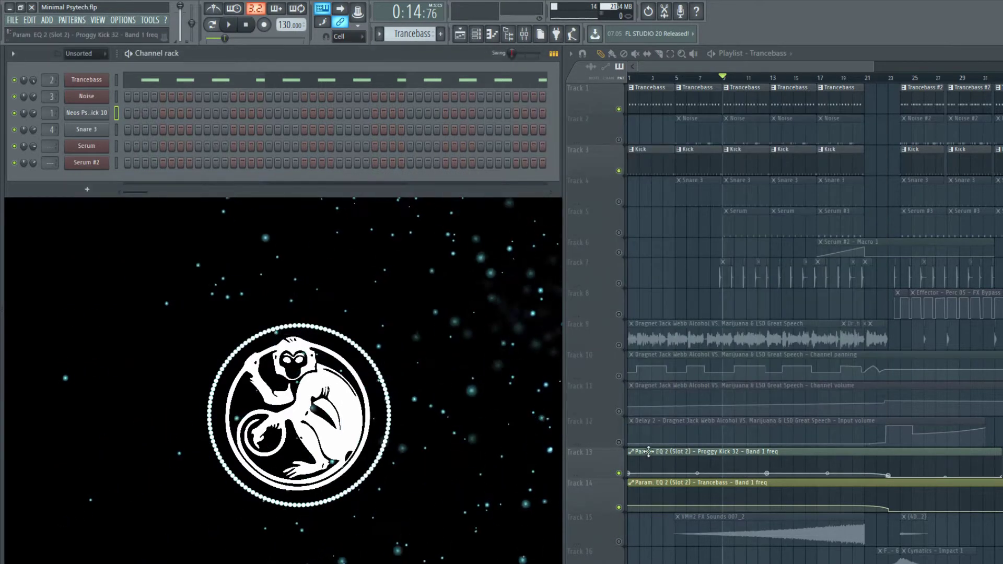
- Listen to the low-cut bassline from the start of the playlist and again from around bar 22
{"action": "left_click", "coordinate": [636, 79]}
{"action": "key", "text": "space"}
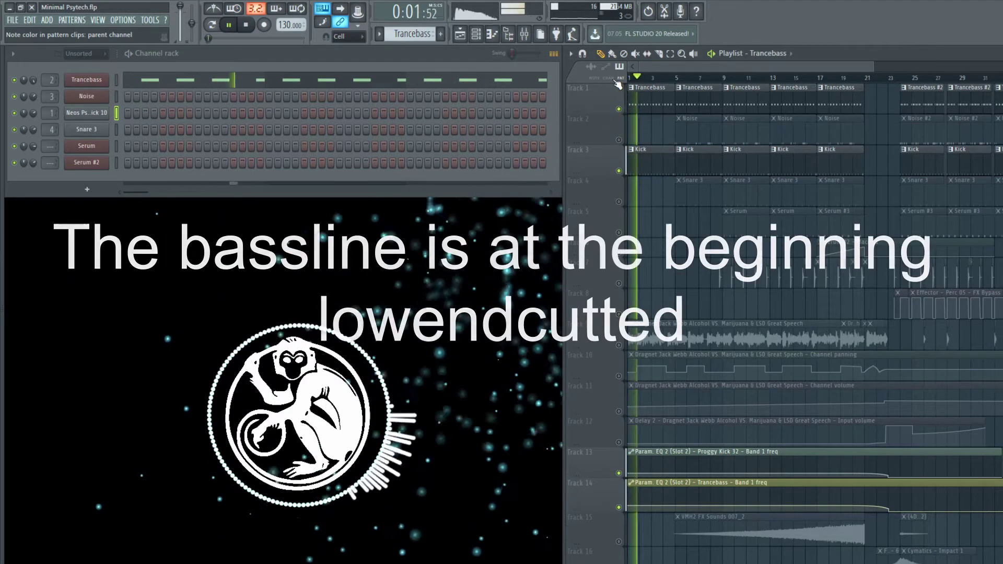
{"action": "key", "text": "space"}
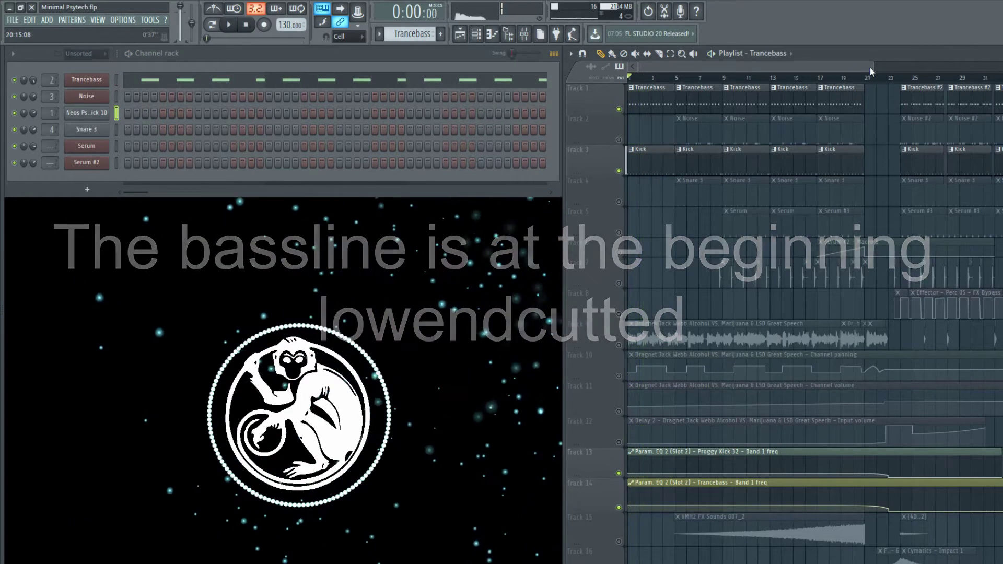
{"action": "left_click_drag", "start_coordinate": [871, 72], "coordinate": [882, 82]}
{"action": "key", "text": "space"}
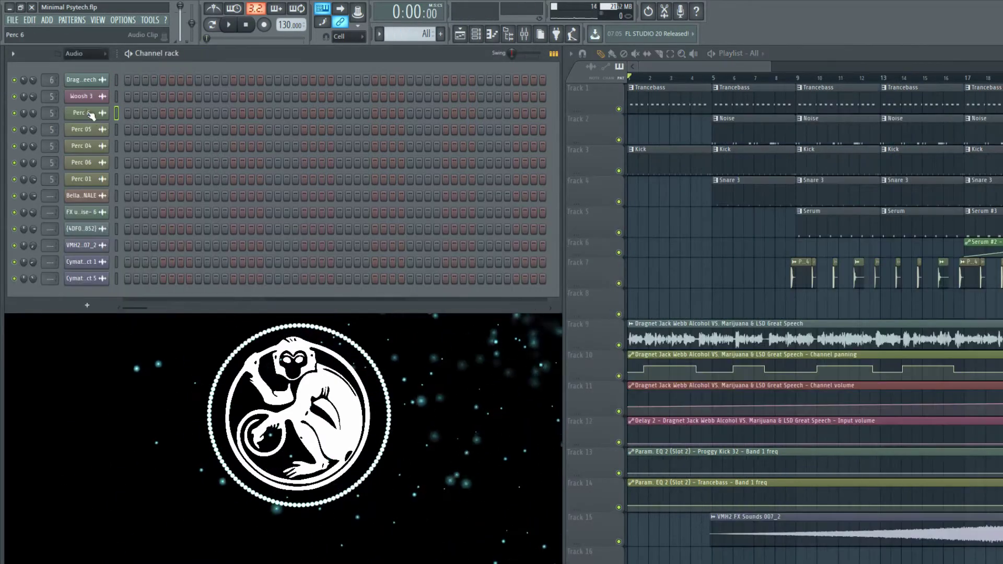
- Inspect the percussion audio clips in the channel rack, including the sampler settings of Perc 05
{"action": "left_click", "coordinate": [90, 115]}
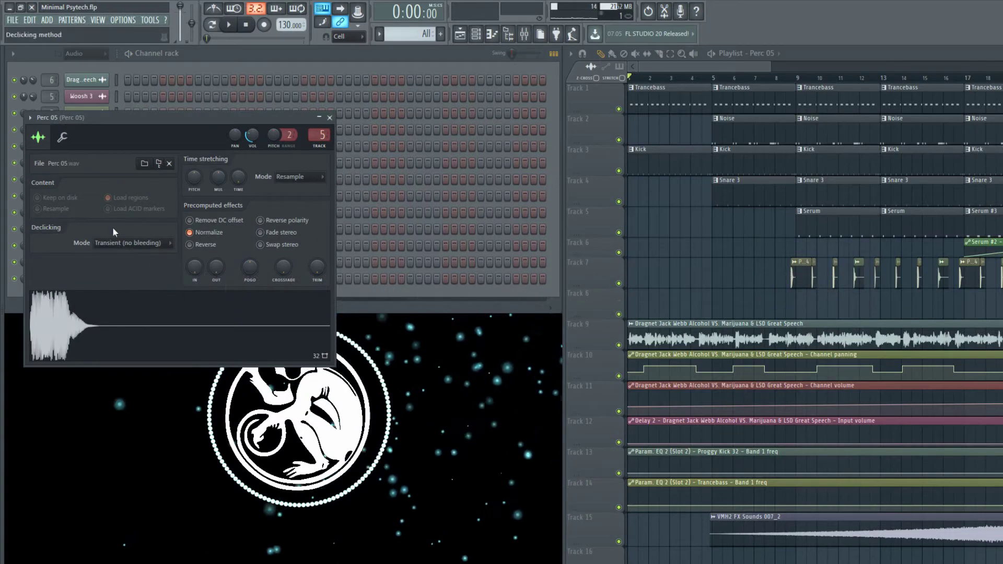
{"action": "left_click", "coordinate": [101, 168]}
{"action": "left_click", "coordinate": [84, 165]}
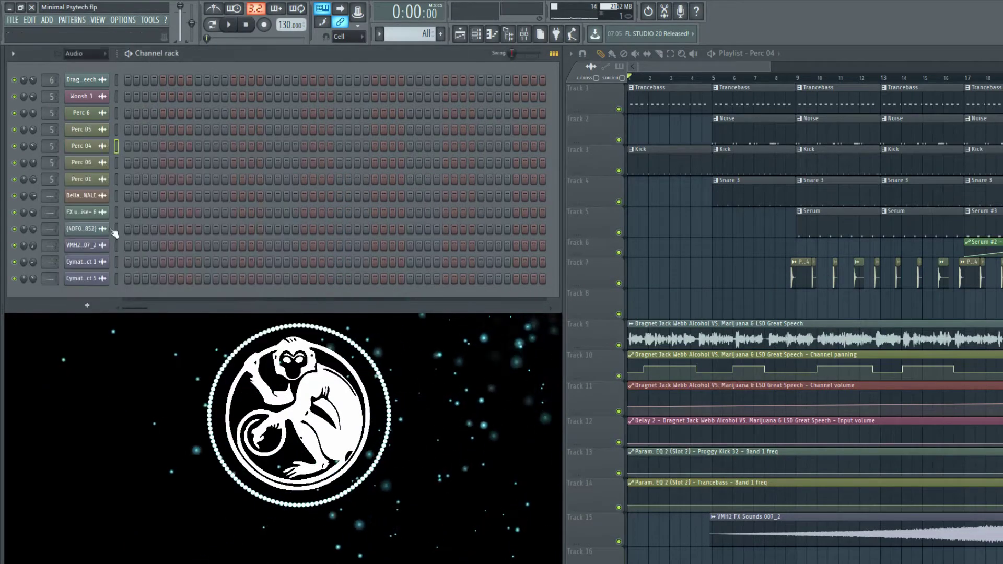
- Inspect the sampler settings of the Perc 01 audio clip in the channel rack
{"action": "key", "text": "Escape"}
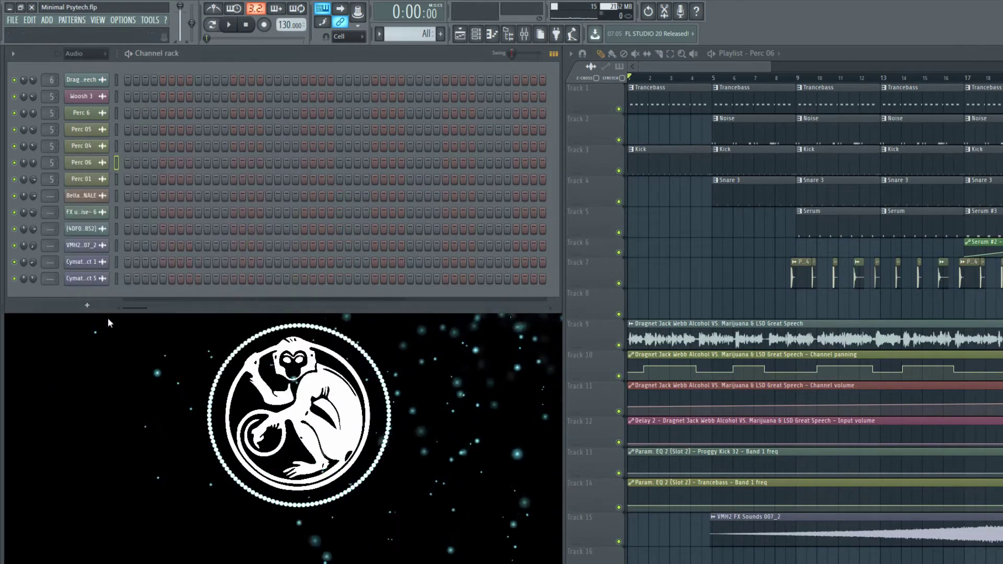
{"action": "left_click", "coordinate": [98, 181]}
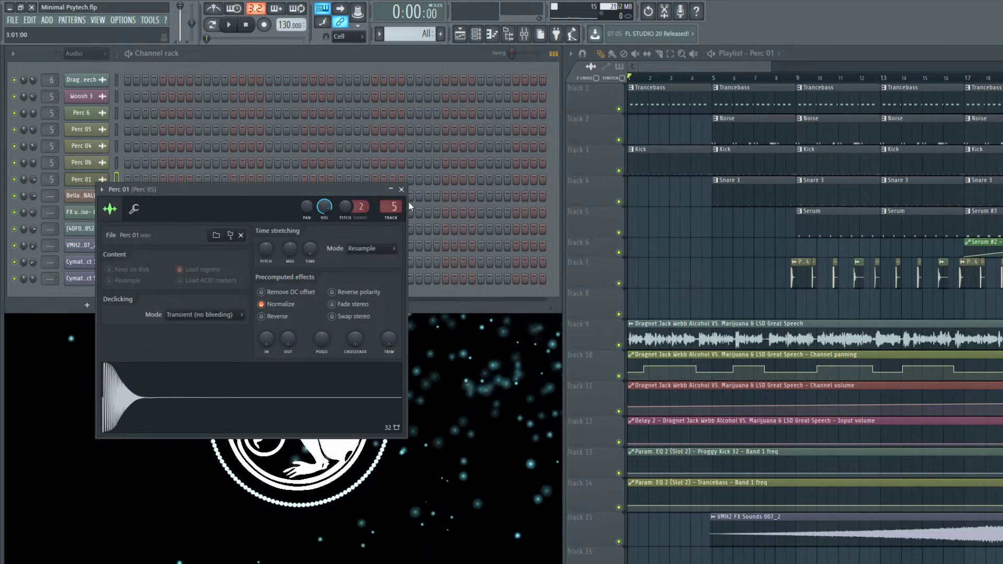
{"action": "left_click", "coordinate": [402, 190]}
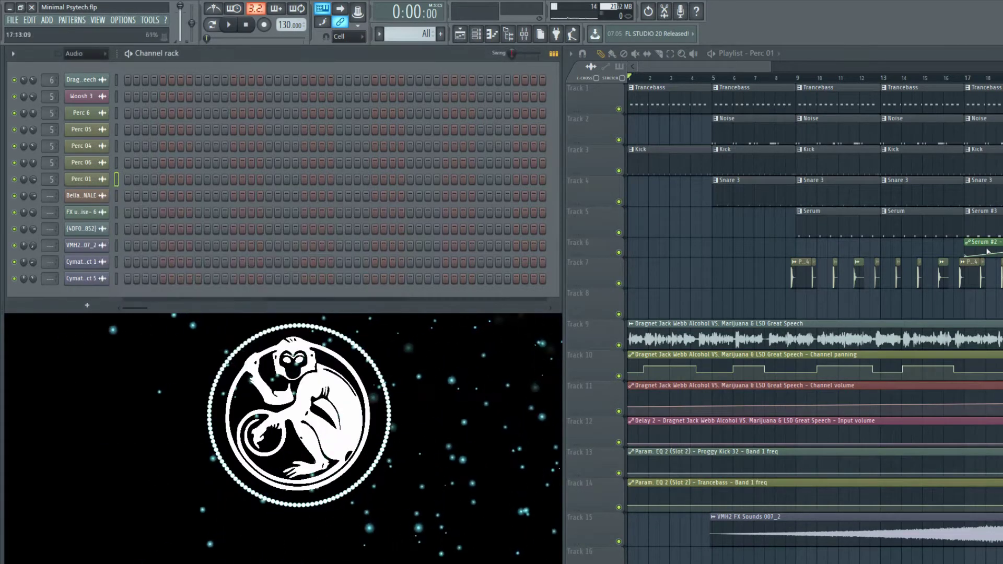
- Solo the Trancebass track, enable playlist tracks 2 to 7 alongside it, and listen to them together from bar 9
{"action": "scroll", "coordinate": [987, 251], "scroll_direction": "up", "scroll_amount": 3}
{"action": "right_click", "coordinate": [619, 108]}
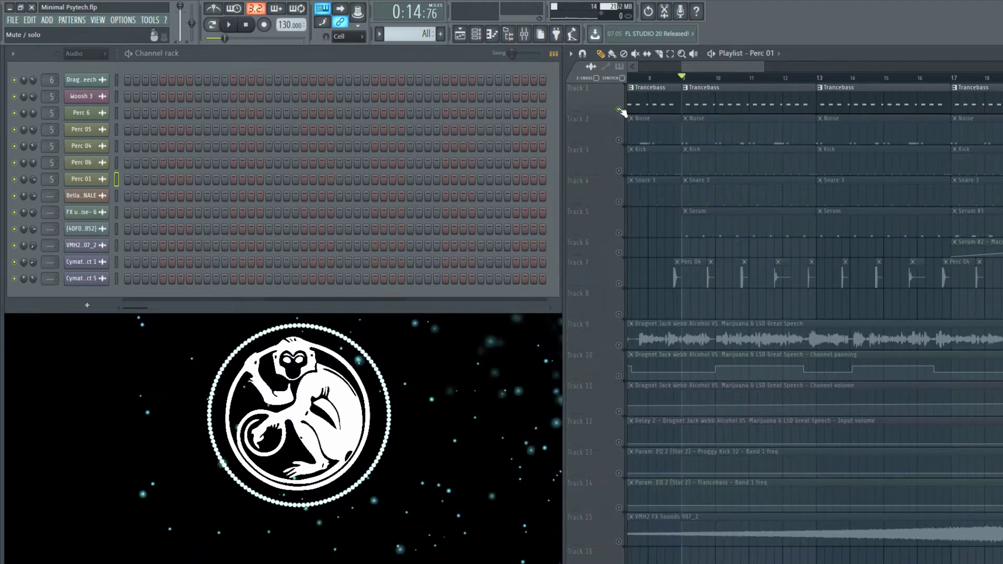
{"action": "left_click", "coordinate": [620, 140]}
{"action": "left_click", "coordinate": [619, 171]}
{"action": "left_click", "coordinate": [619, 201]}
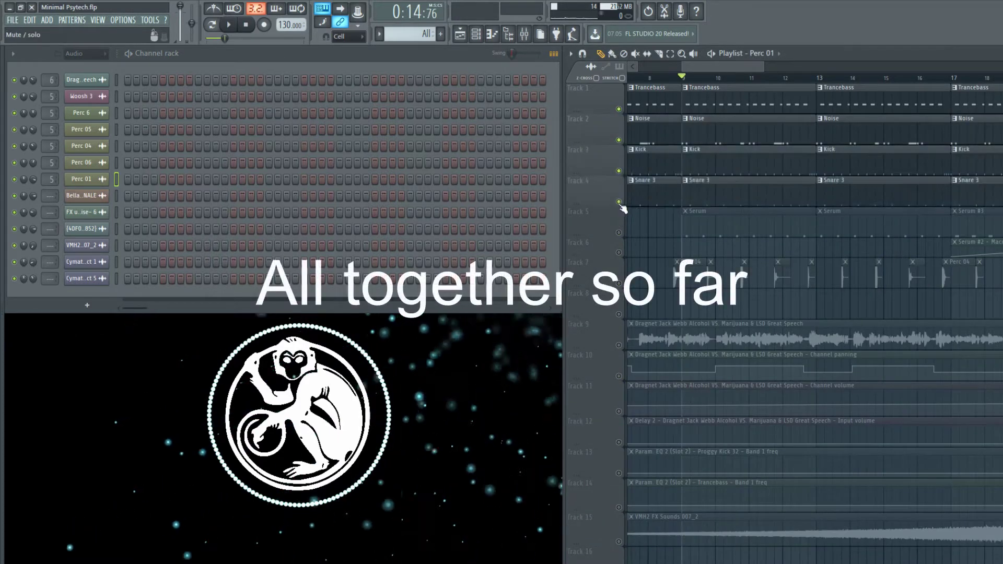
{"action": "left_click", "coordinate": [619, 232]}
{"action": "left_click", "coordinate": [620, 253]}
{"action": "left_click", "coordinate": [619, 284]}
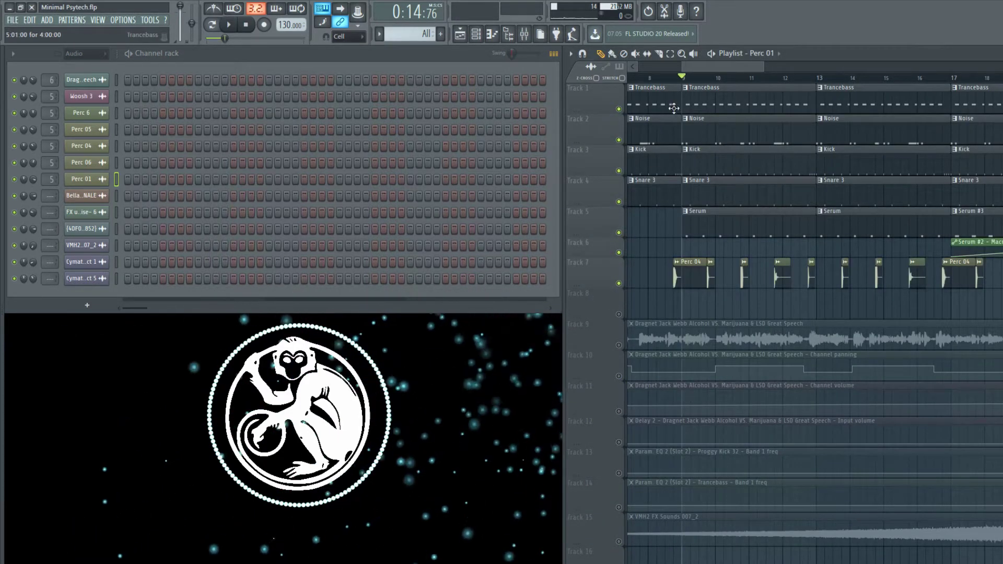
{"action": "key", "text": "space"}
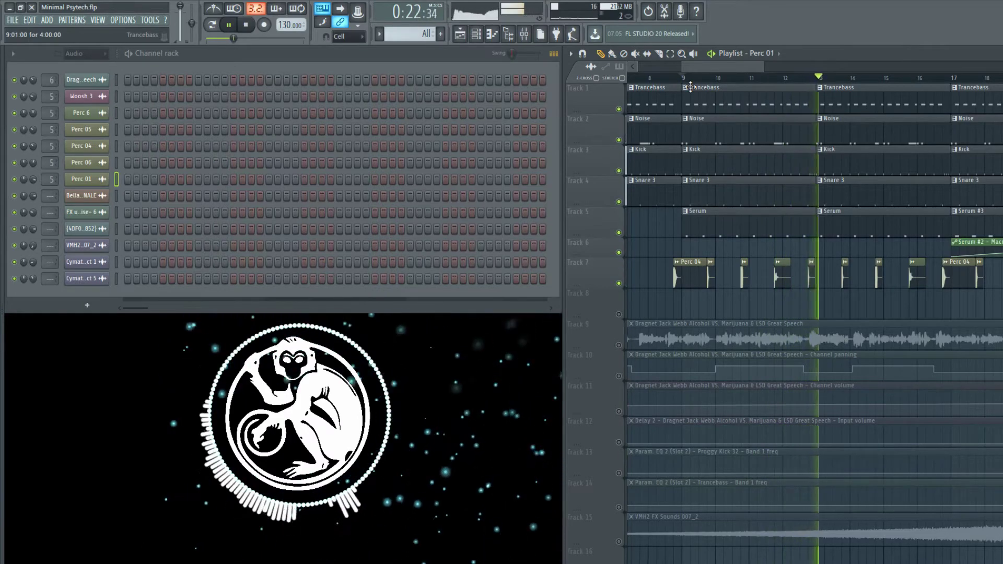
{"action": "key", "text": "space"}
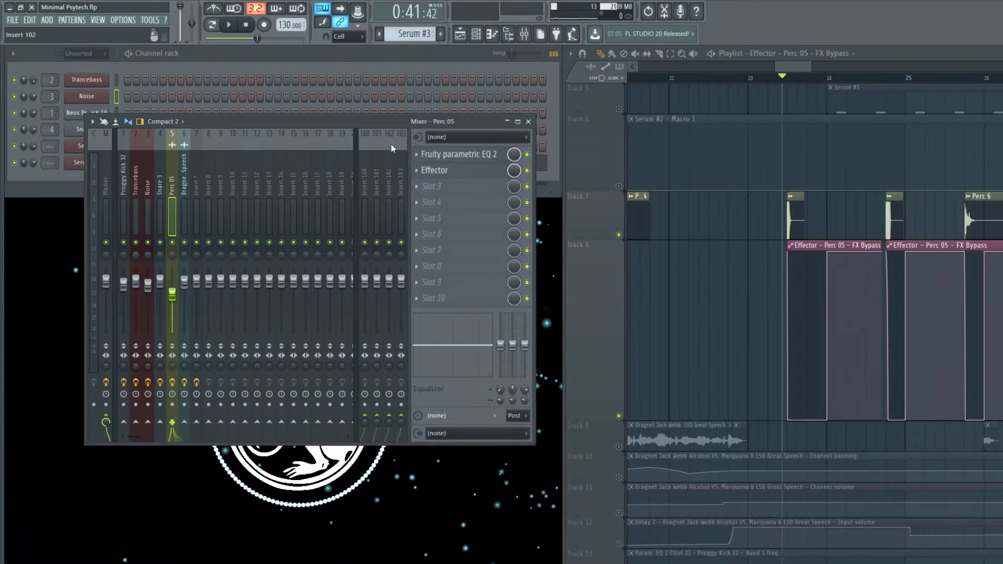
- Play the percussion around bar 23 with the Perc 05 mixer track in view and playlist track 8's Effector bypass automation enabled
{"action": "left_click_drag", "start_coordinate": [391, 144], "coordinate": [375, 49]}
{"action": "key", "text": "space"}
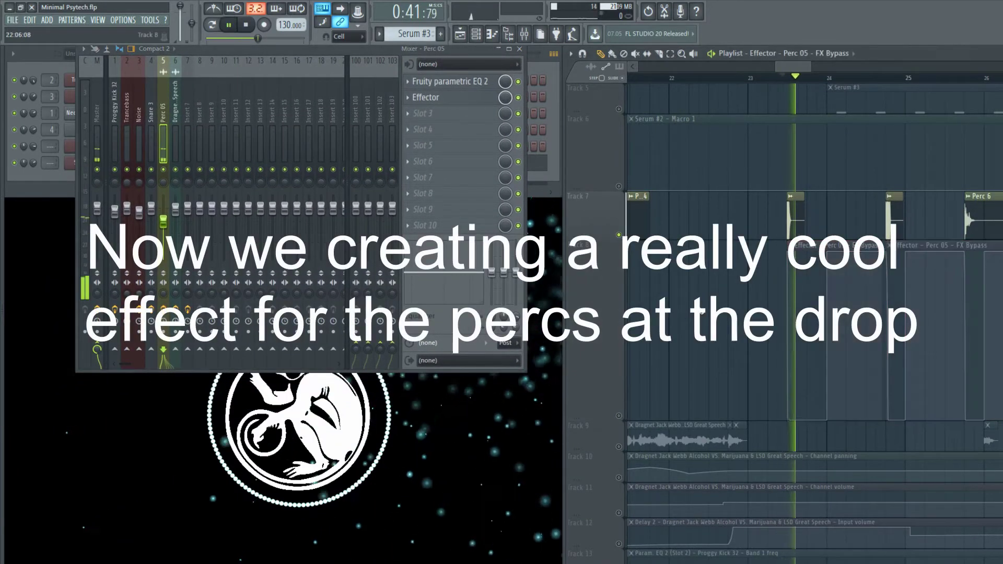
{"action": "left_click", "coordinate": [625, 401]}
{"action": "key", "text": "space"}
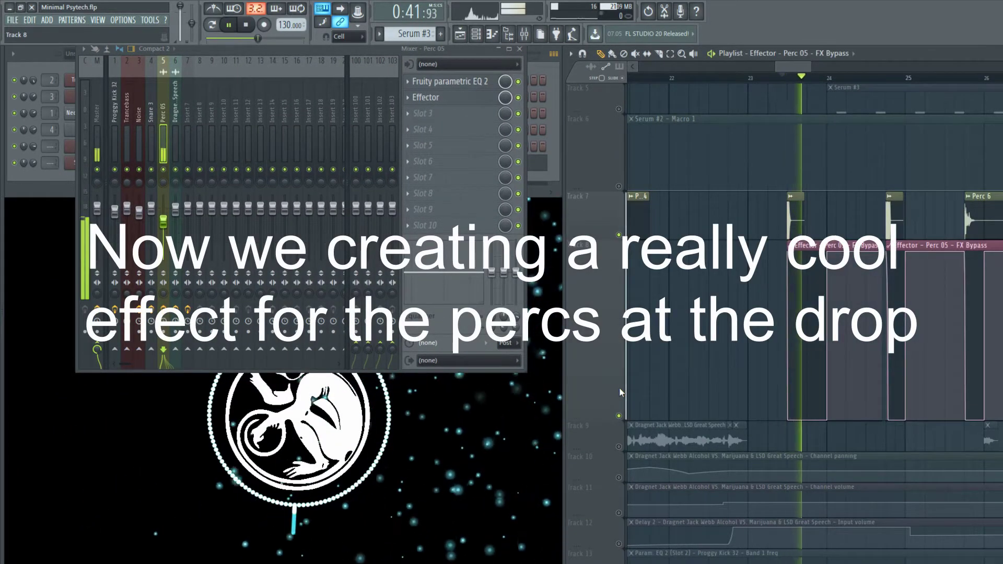
{"action": "key", "text": "space"}
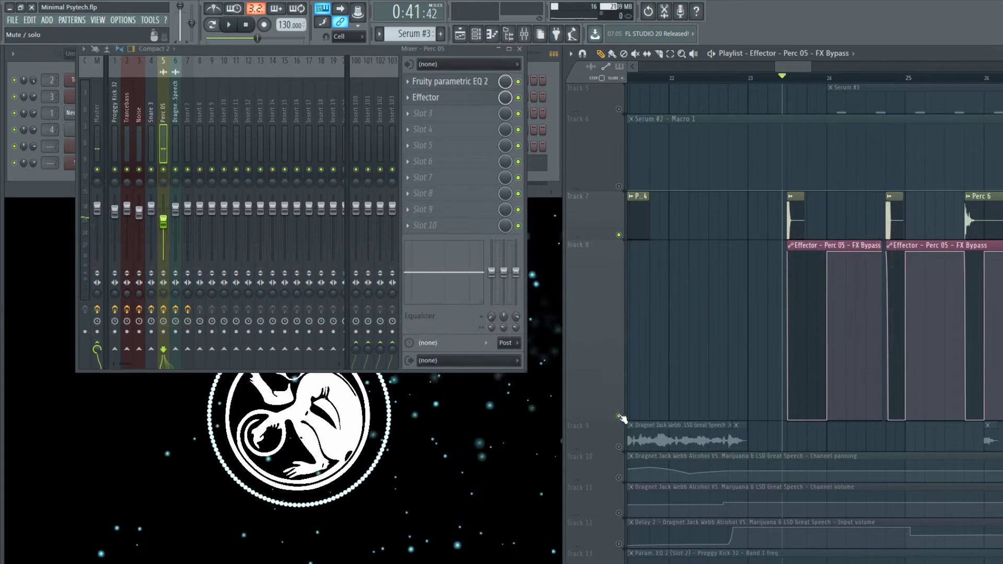
- Examine the Effector's Grain effect and bypass automation options on the Perc 05 mixer track, and play the automated percussion
{"action": "left_click", "coordinate": [434, 97]}
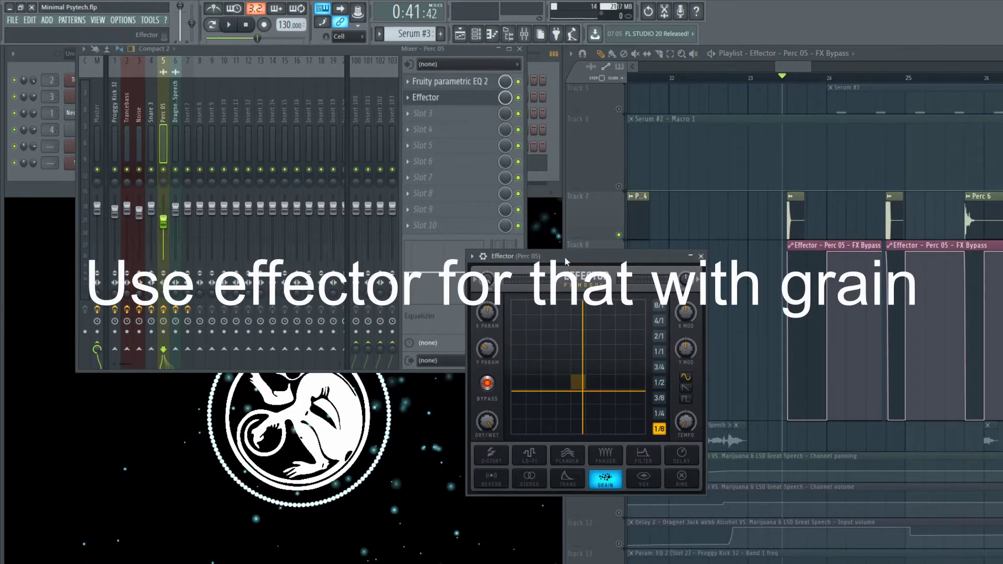
{"action": "left_click_drag", "start_coordinate": [566, 262], "coordinate": [369, 155]}
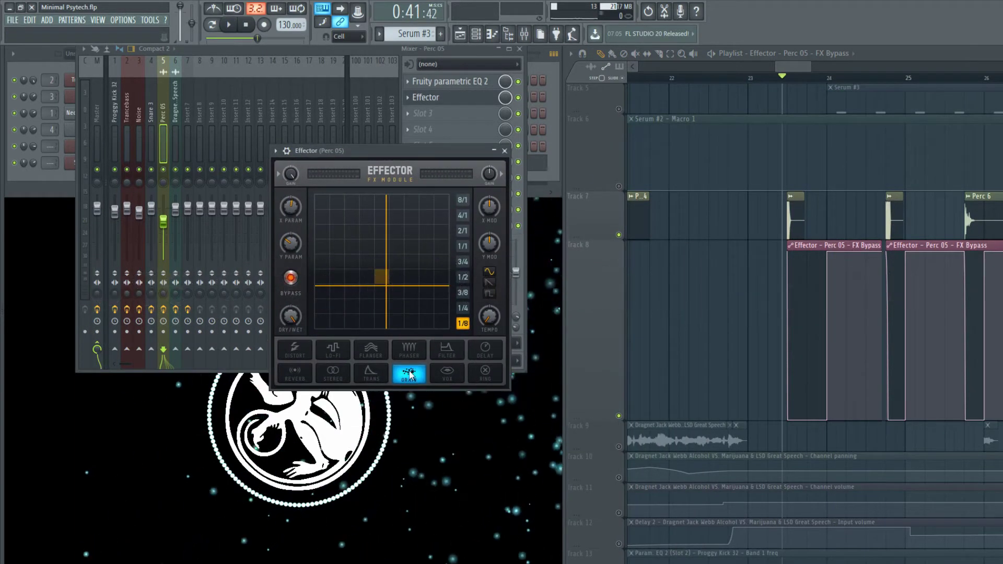
{"action": "right_click", "coordinate": [291, 281]}
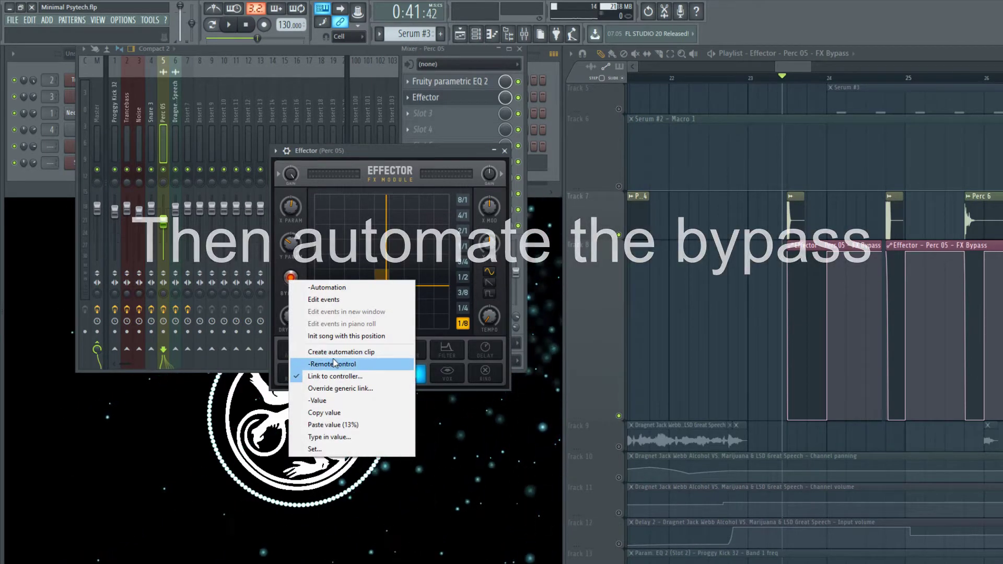
{"action": "left_click", "coordinate": [537, 222]}
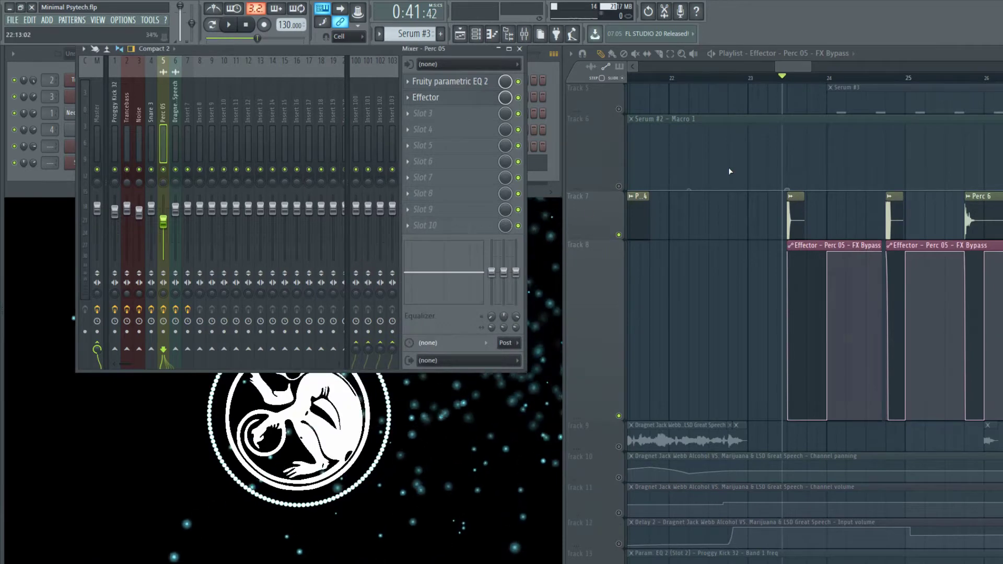
{"action": "key", "text": "space"}
{"action": "left_click_drag", "start_coordinate": [788, 66], "coordinate": [822, 64]}
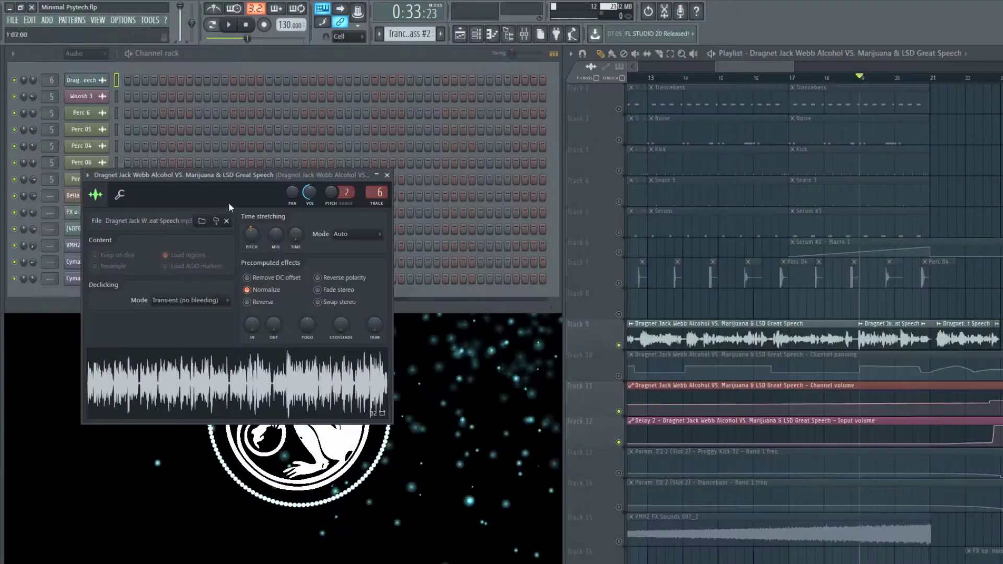
- Review the parametric EQs, Kickstart and Fruity Reeverb 2 in the Dragnet speech mixer track's effect slots
{"action": "left_click", "coordinate": [522, 38]}
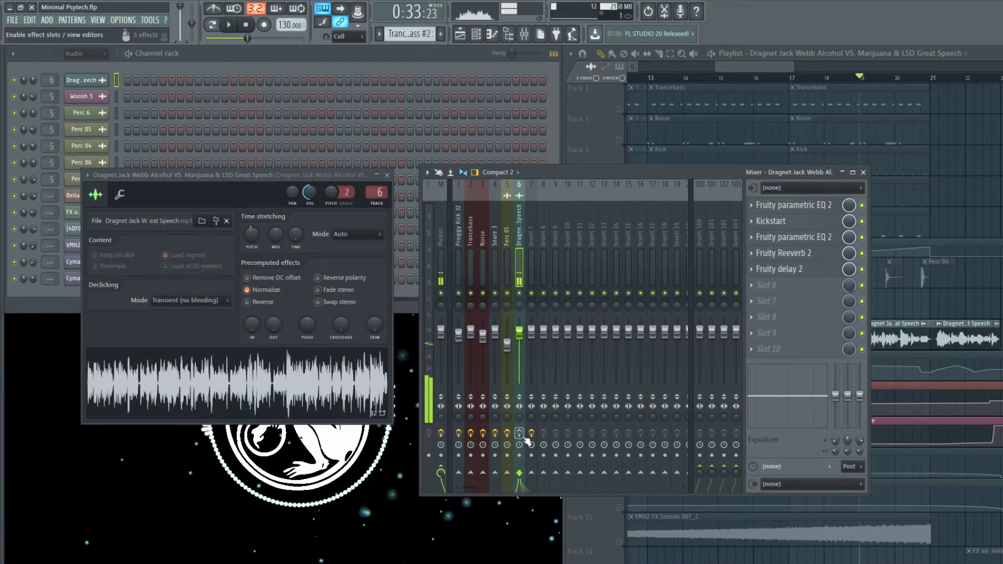
{"action": "left_click", "coordinate": [789, 205]}
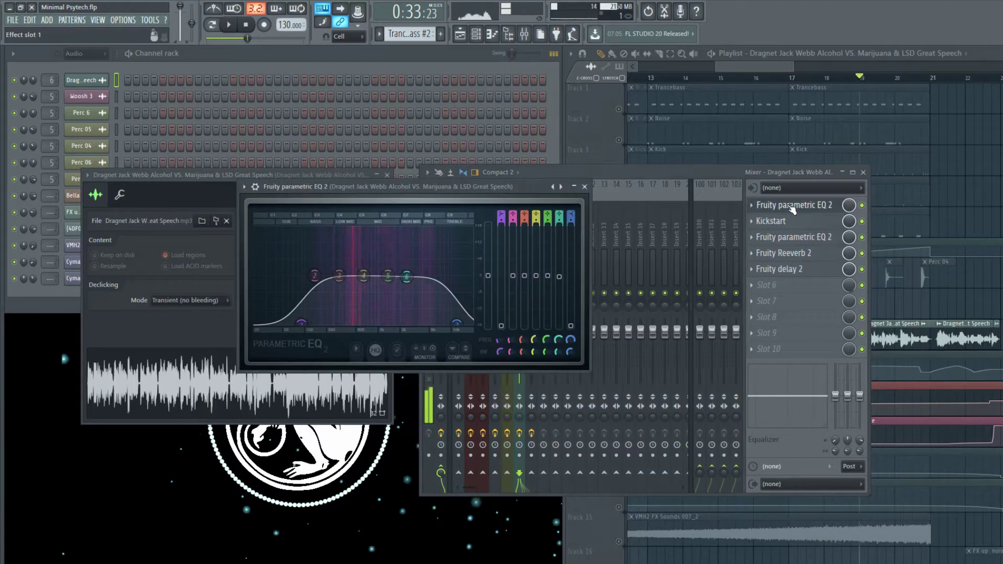
{"action": "left_click", "coordinate": [789, 206]}
{"action": "left_click", "coordinate": [793, 223]}
{"action": "left_click", "coordinate": [792, 223]}
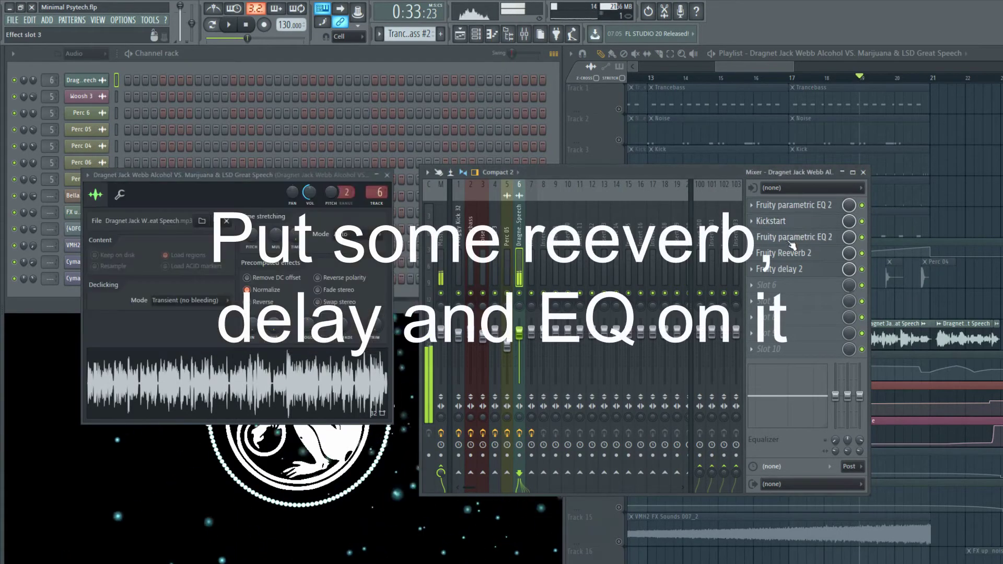
{"action": "left_click", "coordinate": [791, 239]}
{"action": "left_click", "coordinate": [792, 245]}
{"action": "left_click", "coordinate": [789, 256]}
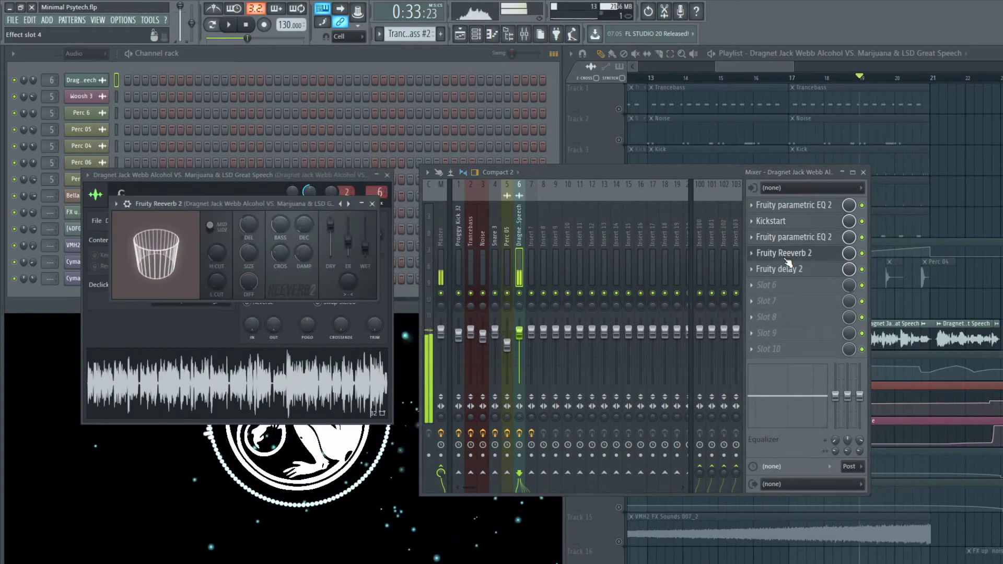
{"action": "left_click", "coordinate": [789, 256]}
- Examine Fruity delay 2's feedback volume automation options on the speech track, and listen to the speech with its delay automation from around bar 19
{"action": "left_click", "coordinate": [783, 271]}
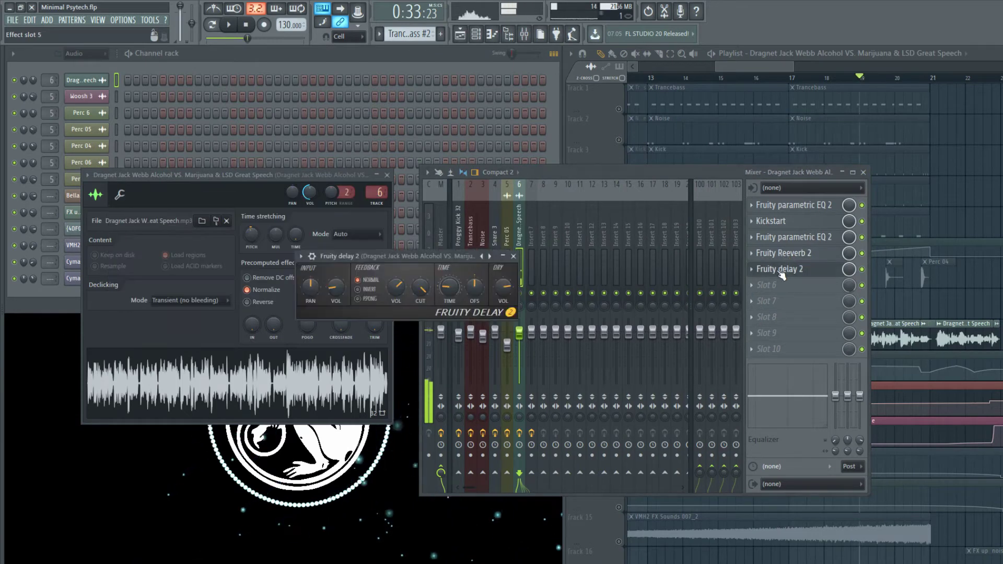
{"action": "right_click", "coordinate": [397, 289]}
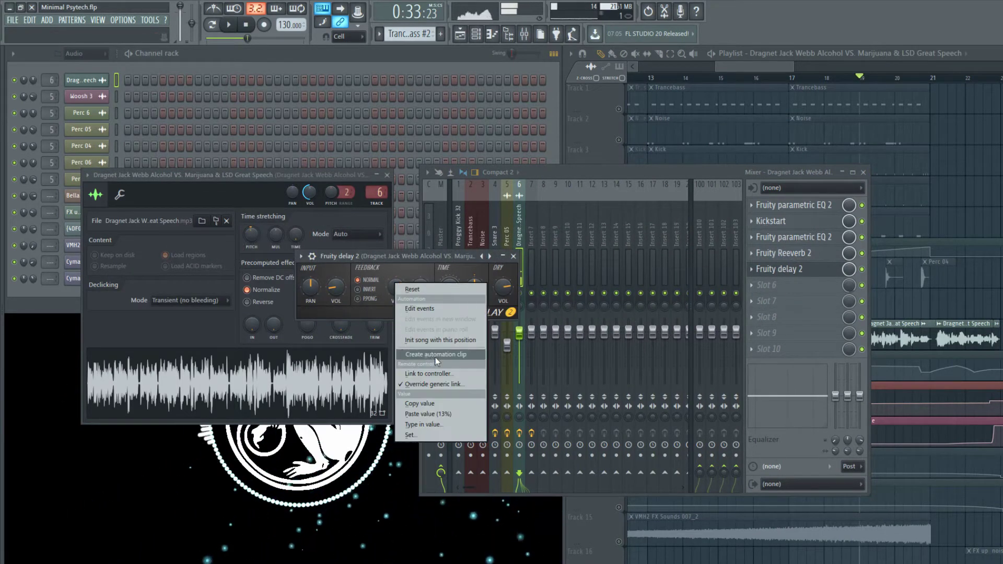
{"action": "left_click", "coordinate": [422, 353]}
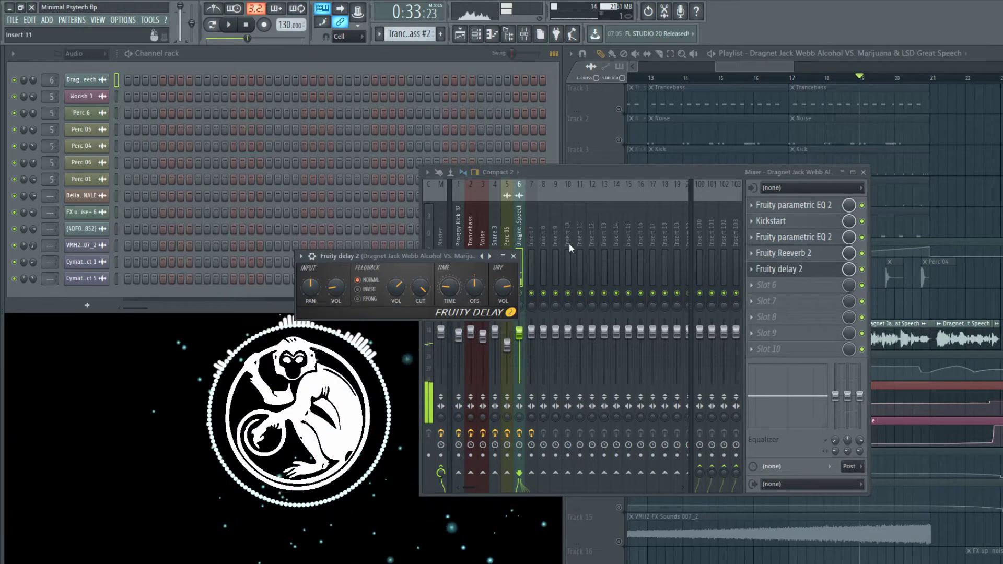
{"action": "left_click", "coordinate": [511, 256]}
{"action": "left_click", "coordinate": [864, 173]}
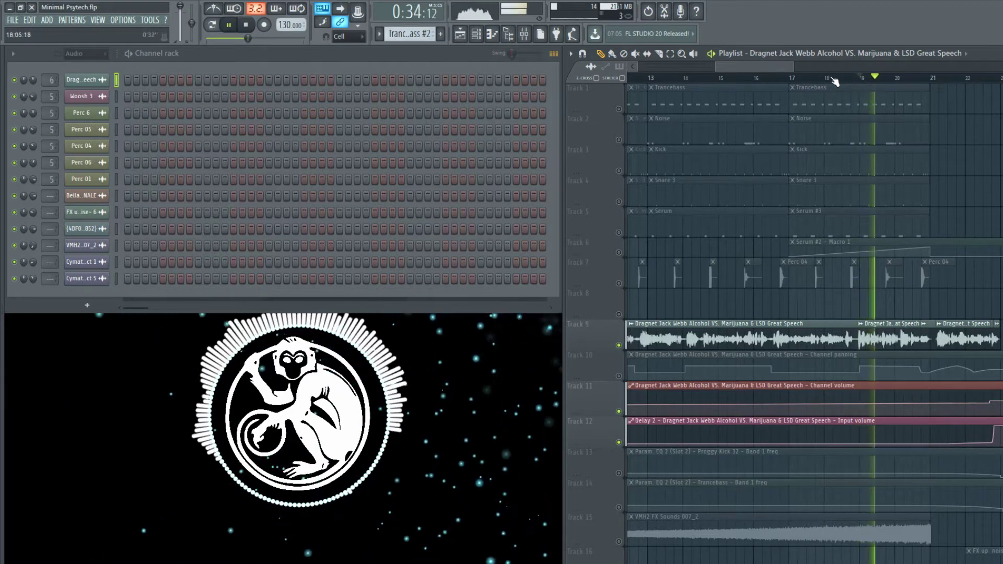
{"action": "left_click_drag", "start_coordinate": [776, 65], "coordinate": [811, 68]}
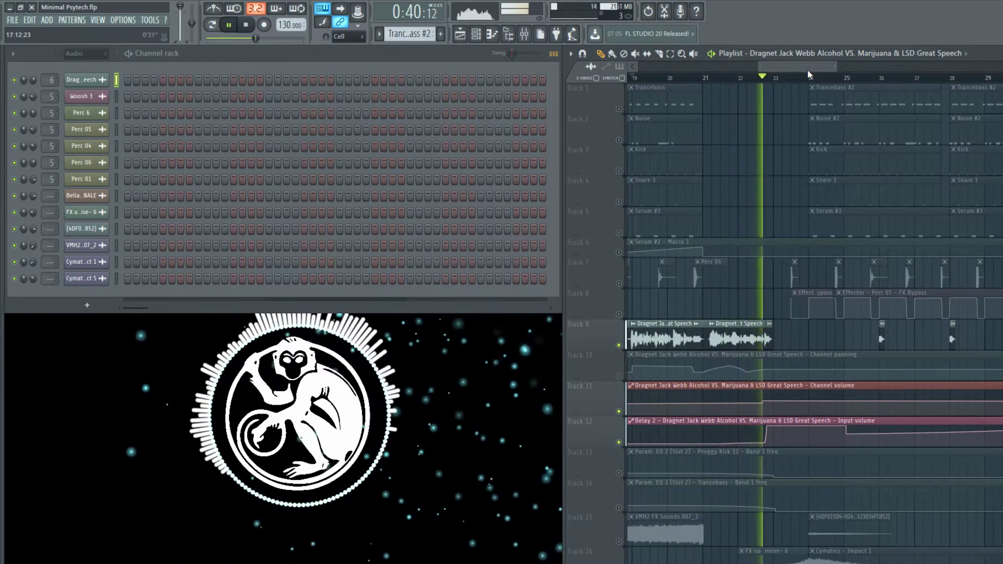
{"action": "mouse_move", "coordinate": [776, 438]}
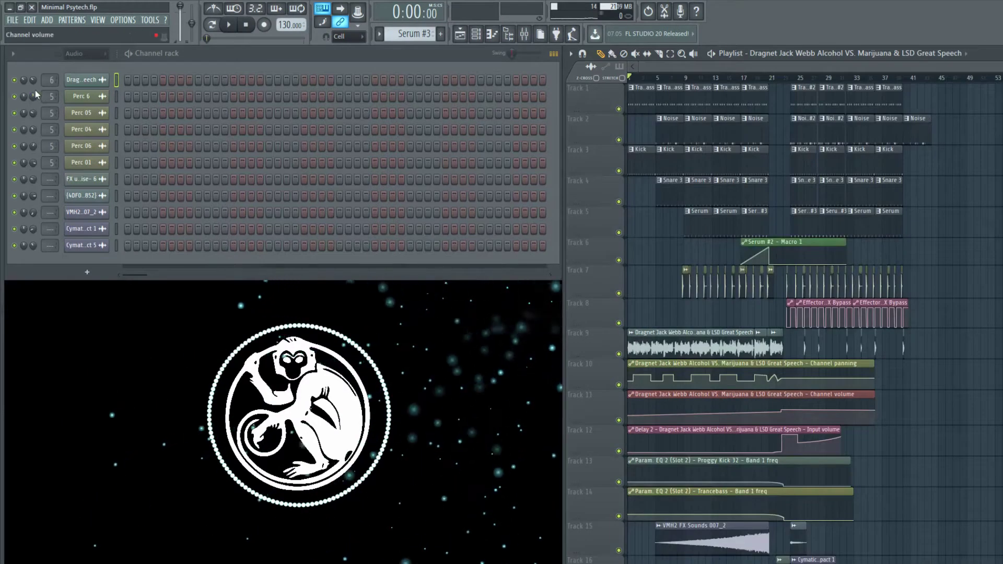
- Examine the speech channel's panning automation options, and listen to the soloed speech with its enlarged channel panning clip from the start
{"action": "right_click", "coordinate": [22, 80]}
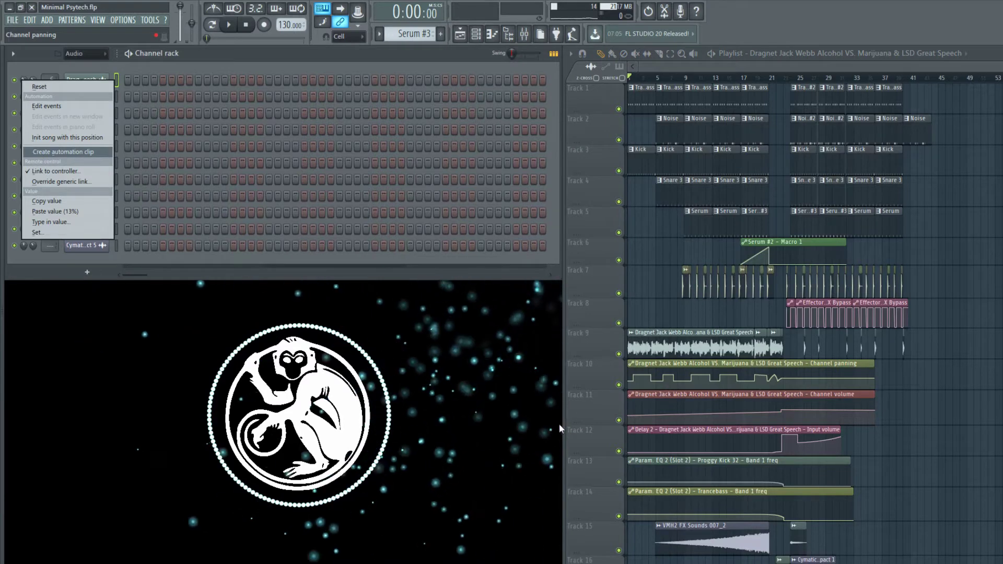
{"action": "right_click", "coordinate": [618, 353]}
{"action": "scroll", "coordinate": [622, 388], "scroll_direction": "up", "scroll_amount": 5}
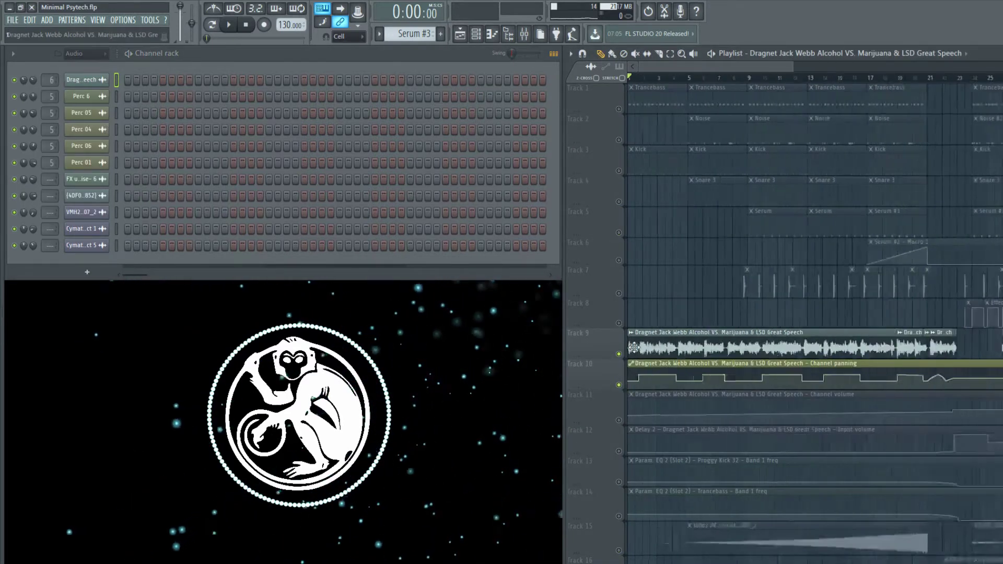
{"action": "left_click_drag", "start_coordinate": [622, 388], "coordinate": [579, 546]}
{"action": "key", "text": "space"}
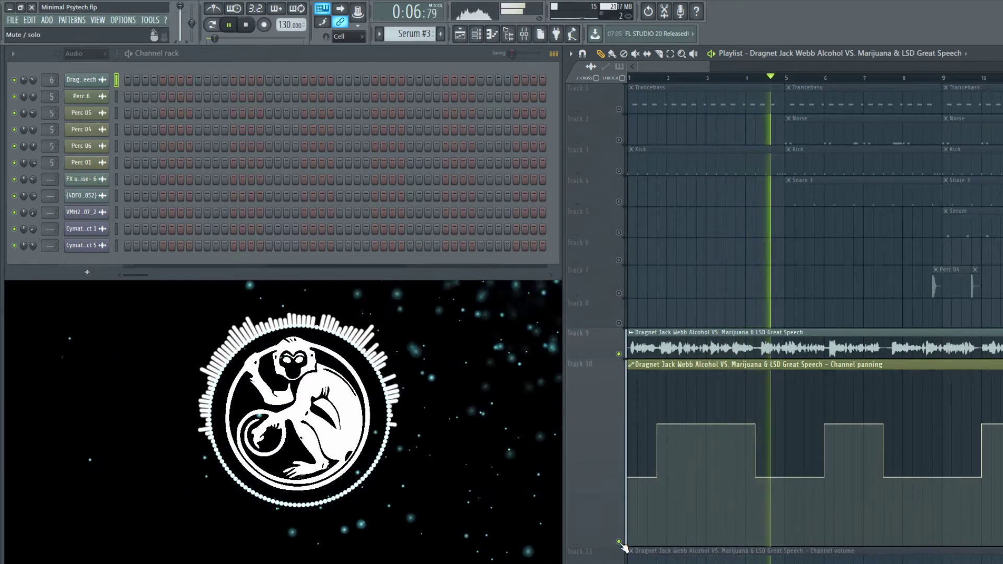
{"action": "key", "text": "space"}
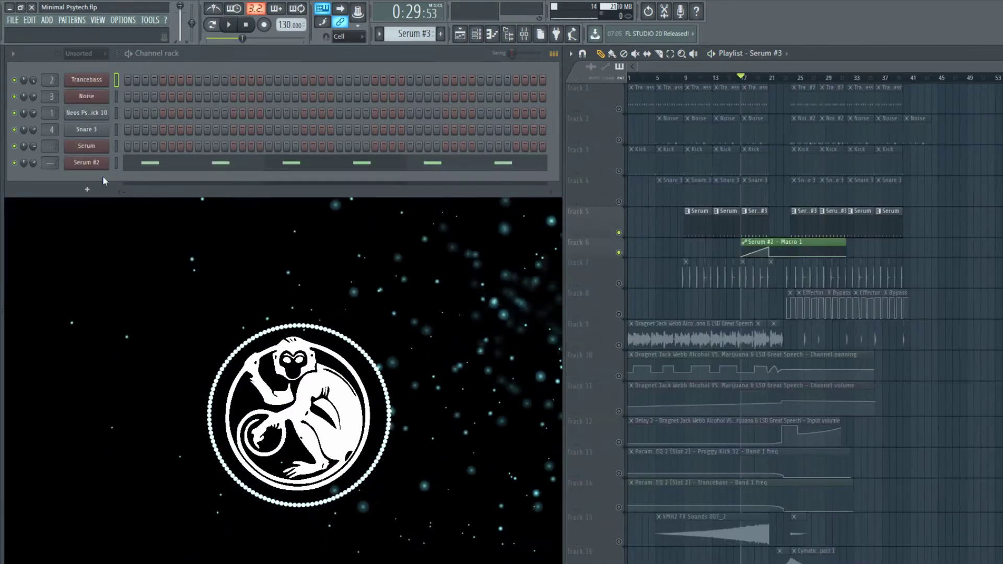
- Inspect the Rezz Noise preset in the Serum #2 channel and its note pattern in the piano roll
{"action": "left_click", "coordinate": [86, 163]}
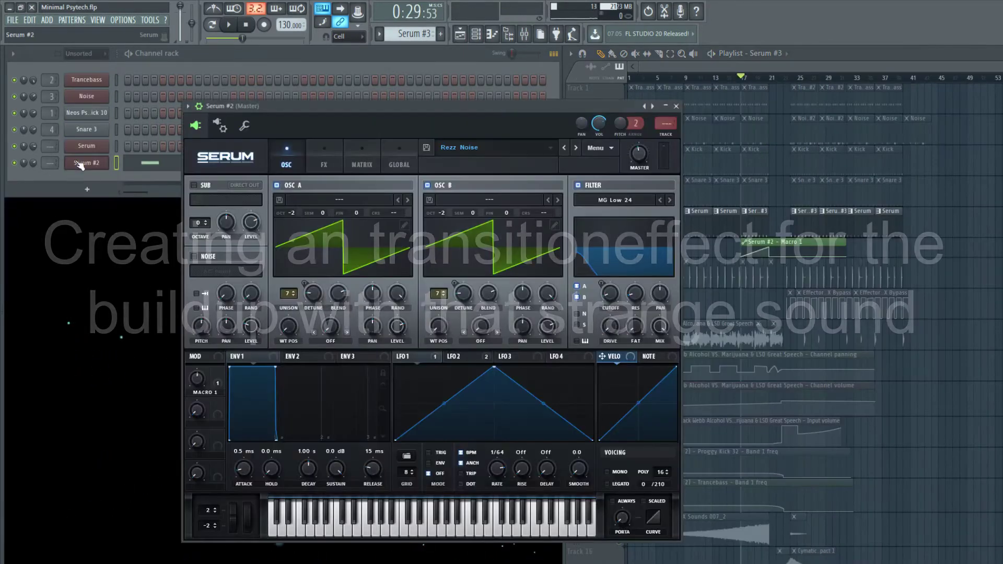
{"action": "left_click", "coordinate": [676, 106]}
{"action": "key", "text": "F7"}
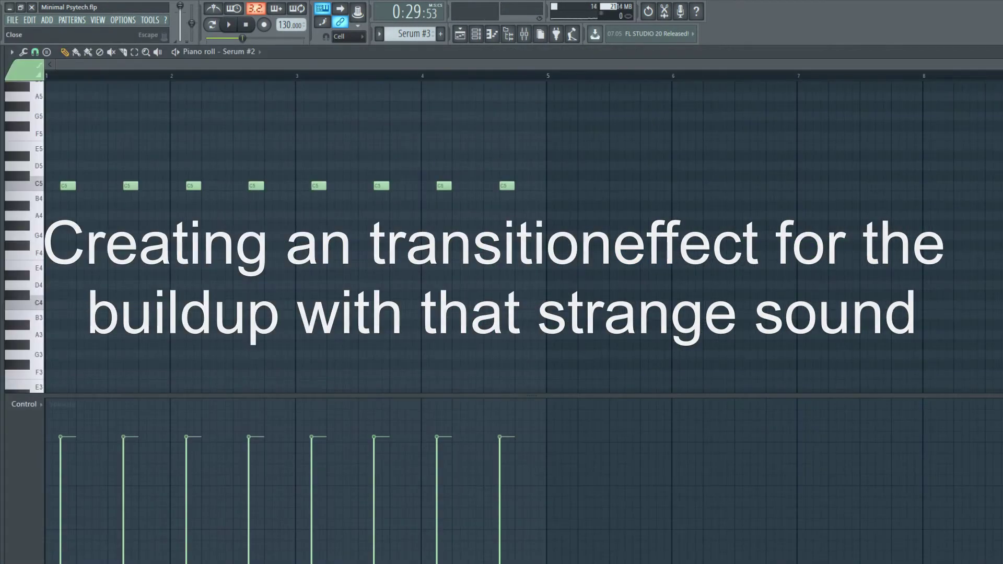
{"action": "left_click", "coordinate": [995, 52]}
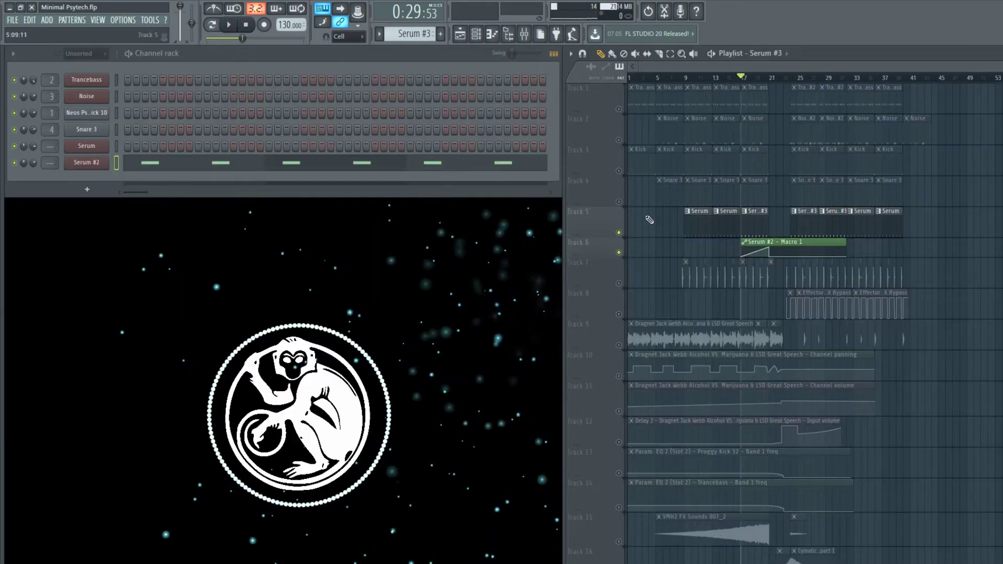
- Examine Macro 1's link to the distortion drive in Serum #2's FX section and the automation option for the last tweaked parameter
{"action": "left_click", "coordinate": [87, 163]}
{"action": "left_click", "coordinate": [325, 156]}
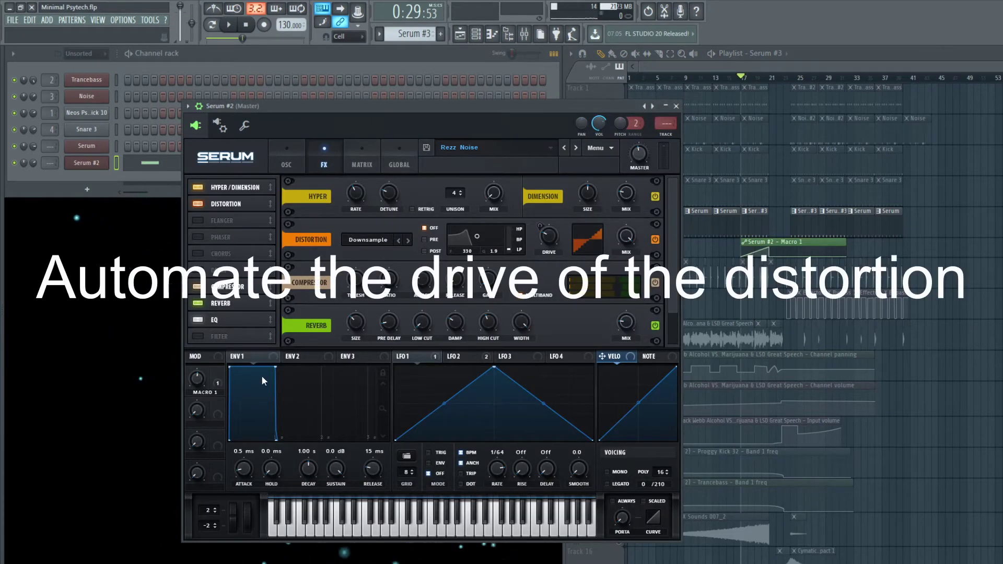
{"action": "mouse_move", "coordinate": [208, 387]}
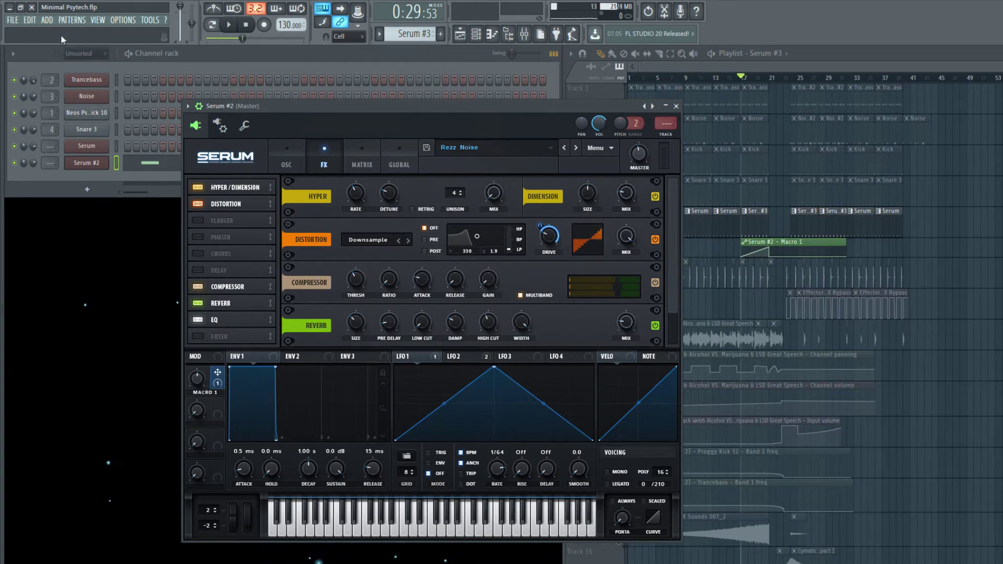
{"action": "left_click", "coordinate": [47, 20]}
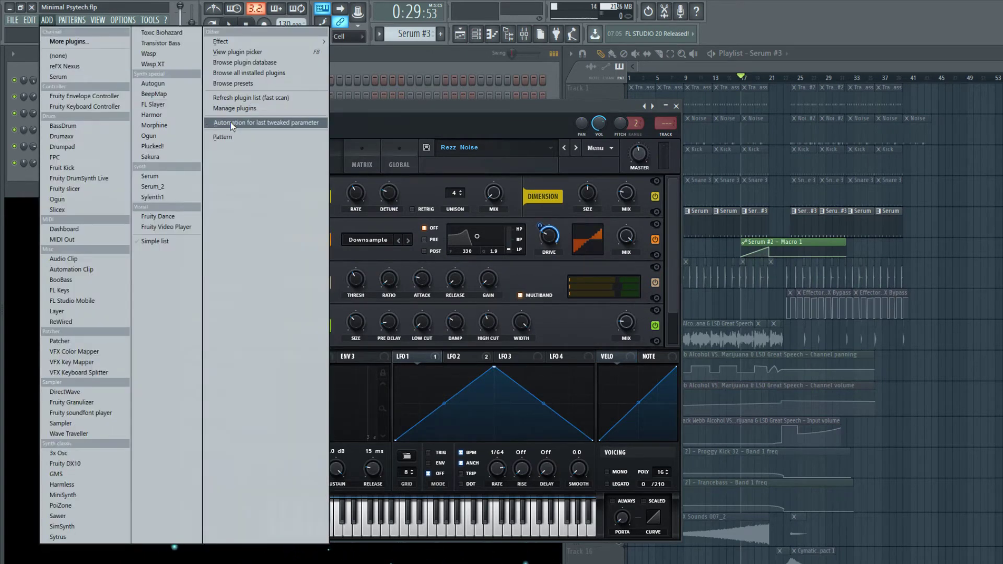
{"action": "left_click", "coordinate": [241, 124]}
{"action": "left_click", "coordinate": [676, 107]}
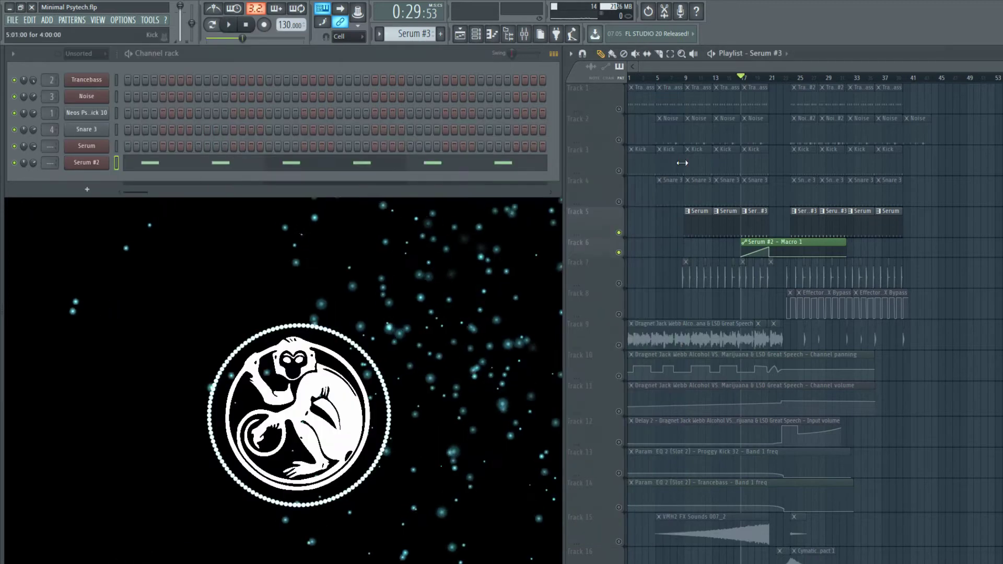
- Inspect the Serum #2 Macro 1 automation clip enlarged in the playlist, and listen to its ramp from bar 17
{"action": "scroll", "coordinate": [711, 220], "scroll_direction": "up", "scroll_amount": 3}
{"action": "scroll", "coordinate": [711, 219], "scroll_direction": "up", "scroll_amount": 2}
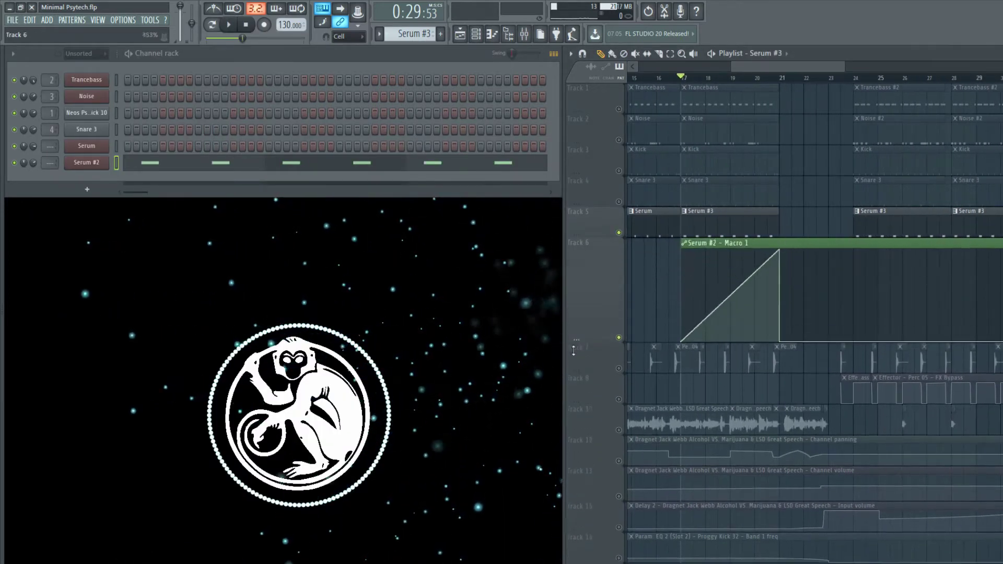
{"action": "key", "text": "space"}
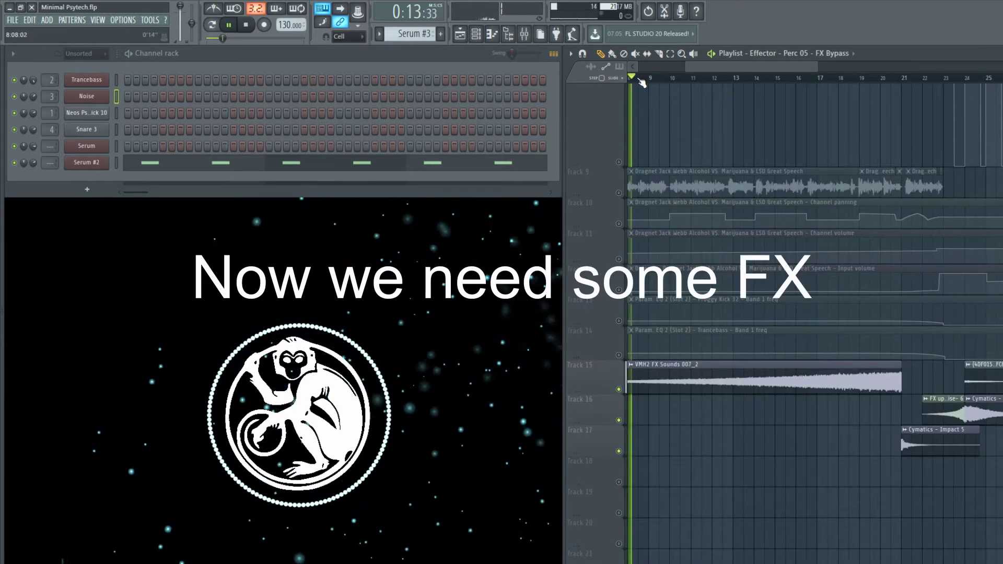
- Listen to the soloed effects samples by jumping through the VMH2 FX Sounds 007_2 riser up to the Cymatics impact at bar 21
{"action": "left_click", "coordinate": [700, 79]}
{"action": "left_click", "coordinate": [772, 78]}
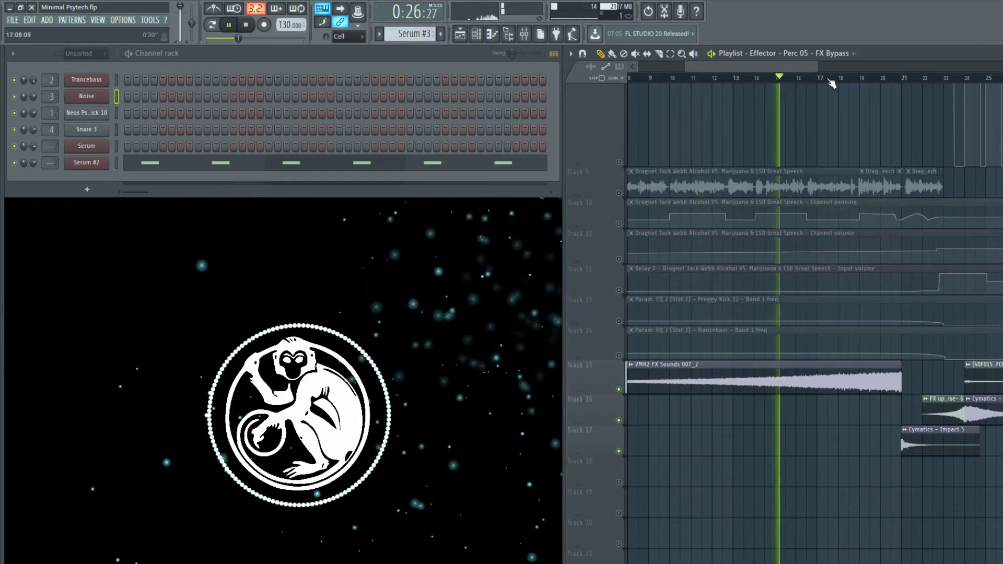
{"action": "left_click", "coordinate": [858, 79]}
{"action": "left_click", "coordinate": [889, 80]}
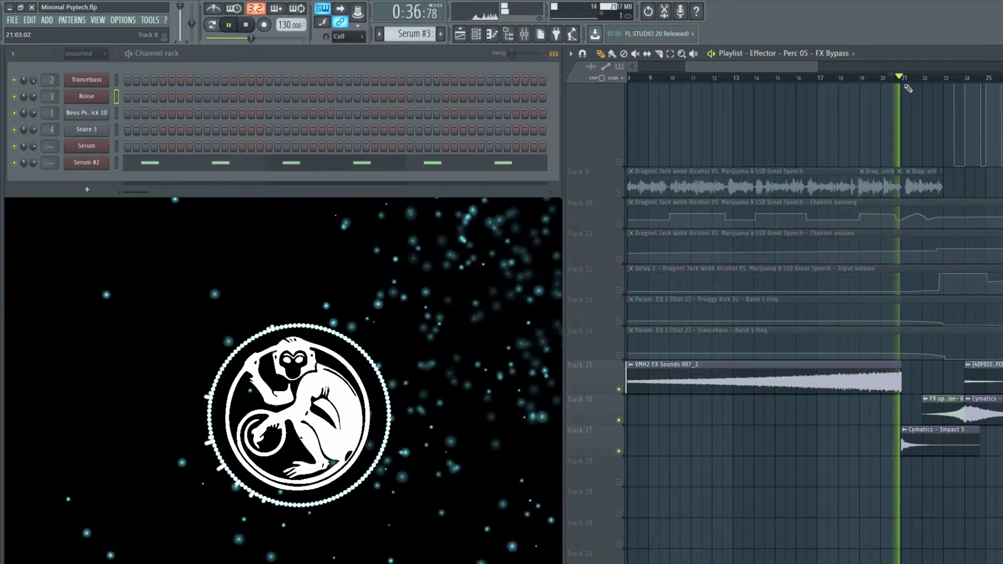
{"action": "left_click_drag", "start_coordinate": [771, 66], "coordinate": [816, 70]}
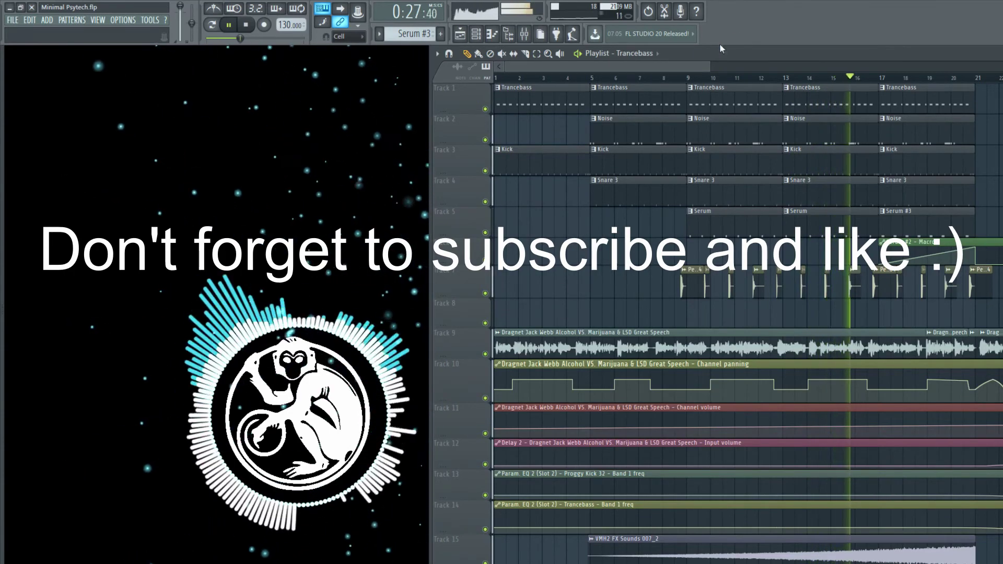
- Follow the full arrangement in the playlist during playback, from the buildup through the break around bar 21 and into the following section
{"action": "left_click_drag", "start_coordinate": [676, 65], "coordinate": [767, 63]}
{"action": "scroll", "coordinate": [741, 188], "scroll_direction": "down", "scroll_amount": 1}
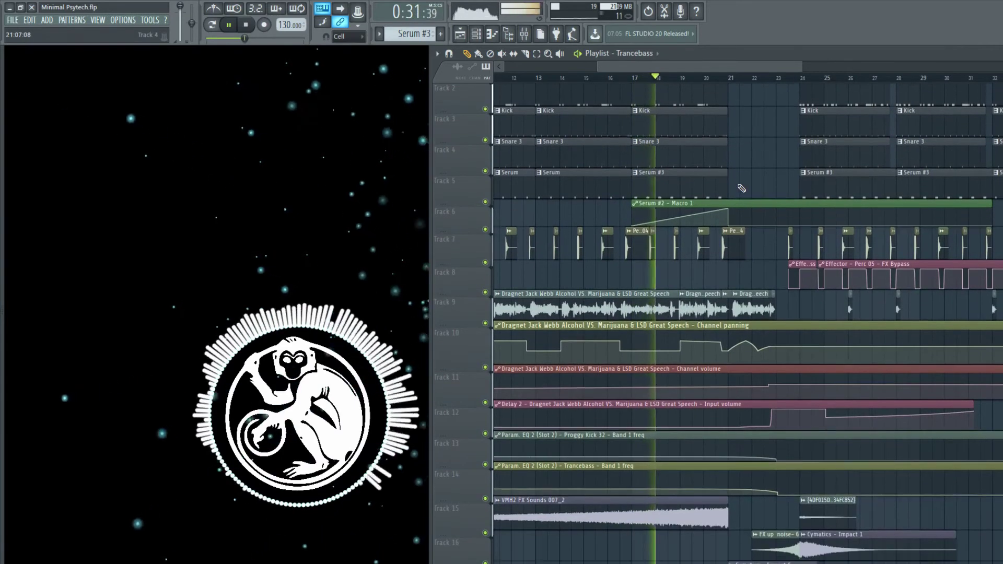
{"action": "scroll", "coordinate": [742, 188], "scroll_direction": "down", "scroll_amount": 1}
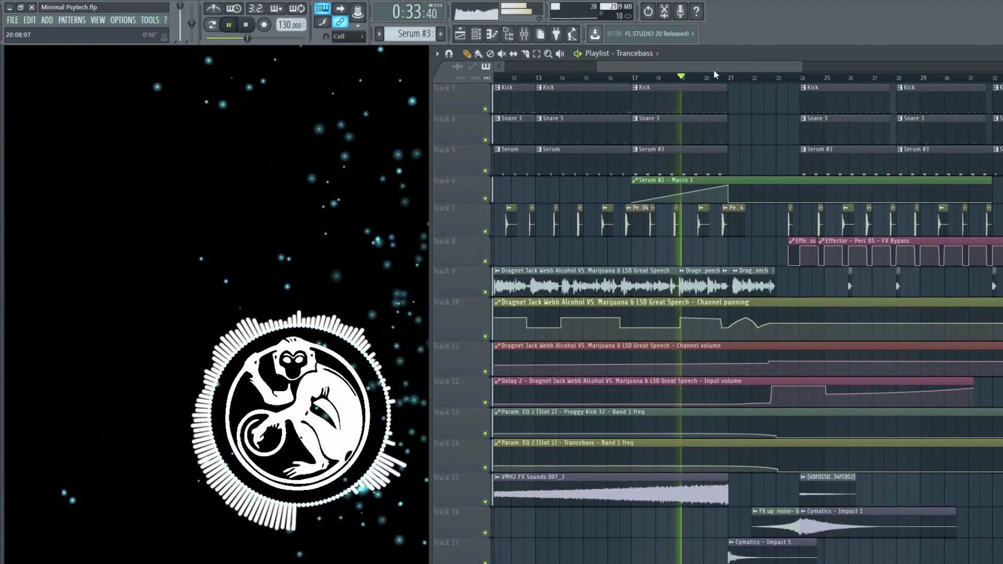
{"action": "left_click_drag", "start_coordinate": [714, 70], "coordinate": [750, 68]}
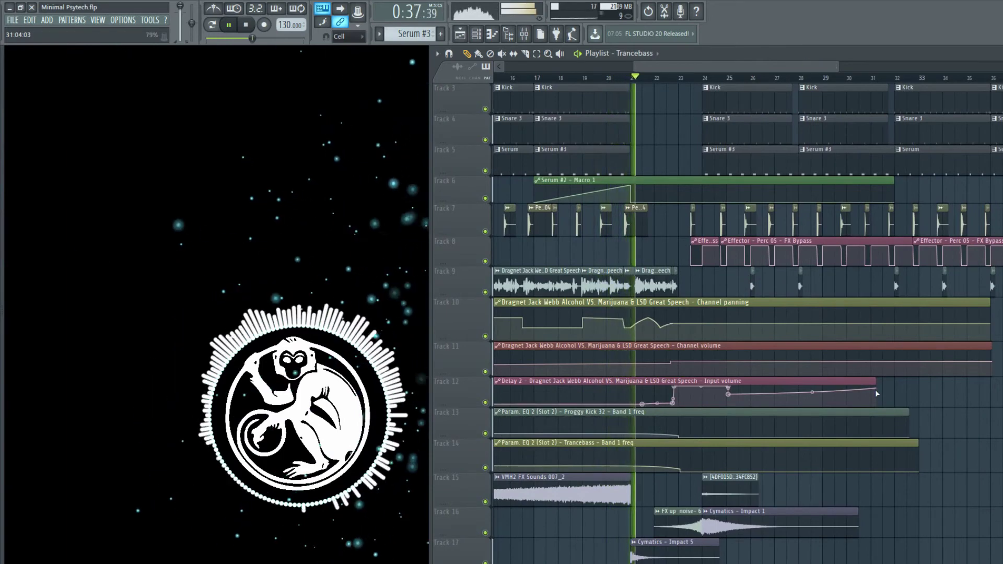
{"action": "scroll", "coordinate": [877, 393], "scroll_direction": "up", "scroll_amount": 2}
{"action": "scroll", "coordinate": [877, 393], "scroll_direction": "down", "scroll_amount": 1}
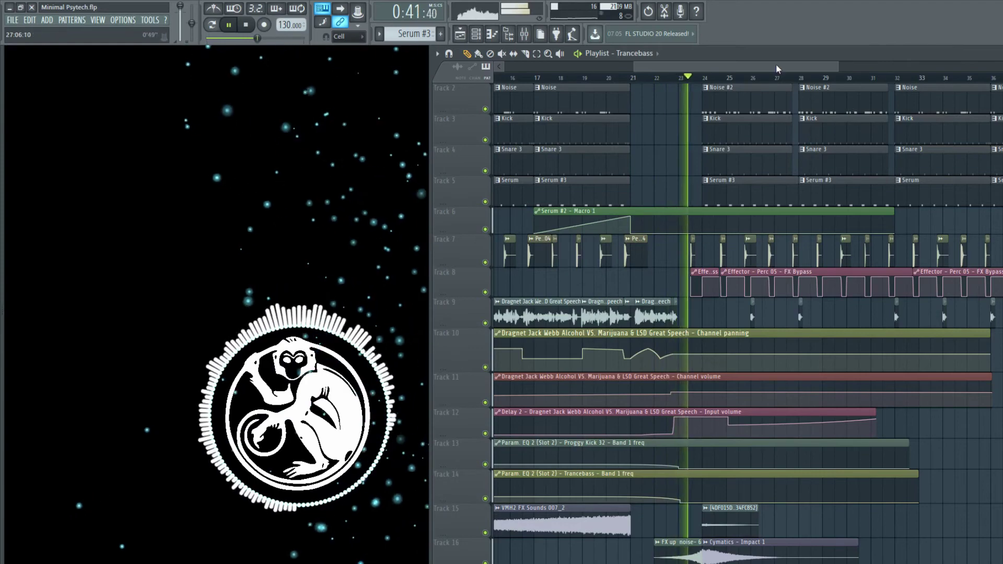
{"action": "left_click_drag", "start_coordinate": [776, 64], "coordinate": [793, 65]}
{"action": "scroll", "coordinate": [818, 131], "scroll_direction": "up", "scroll_amount": 1}
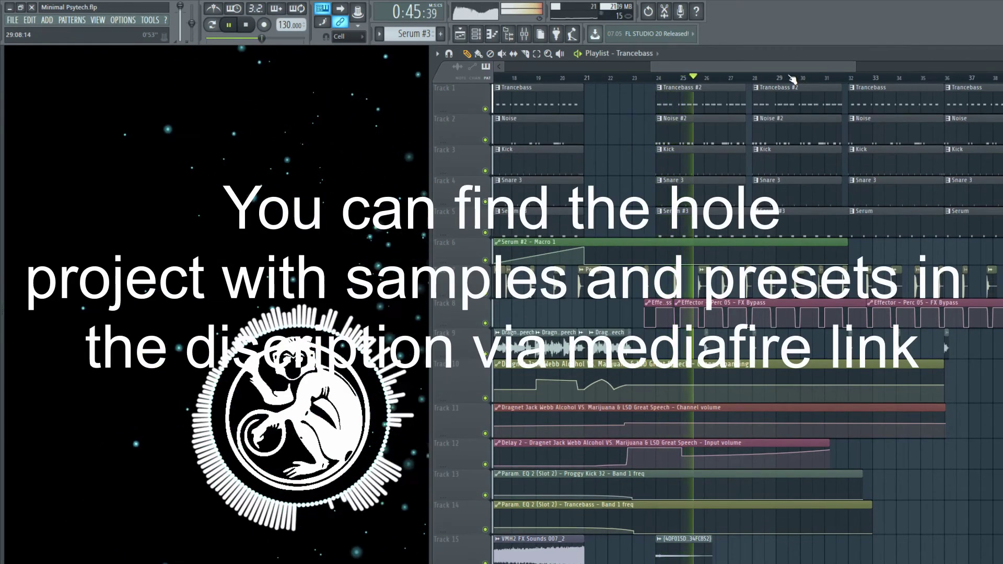
{"action": "left_click_drag", "start_coordinate": [792, 68], "coordinate": [832, 62]}
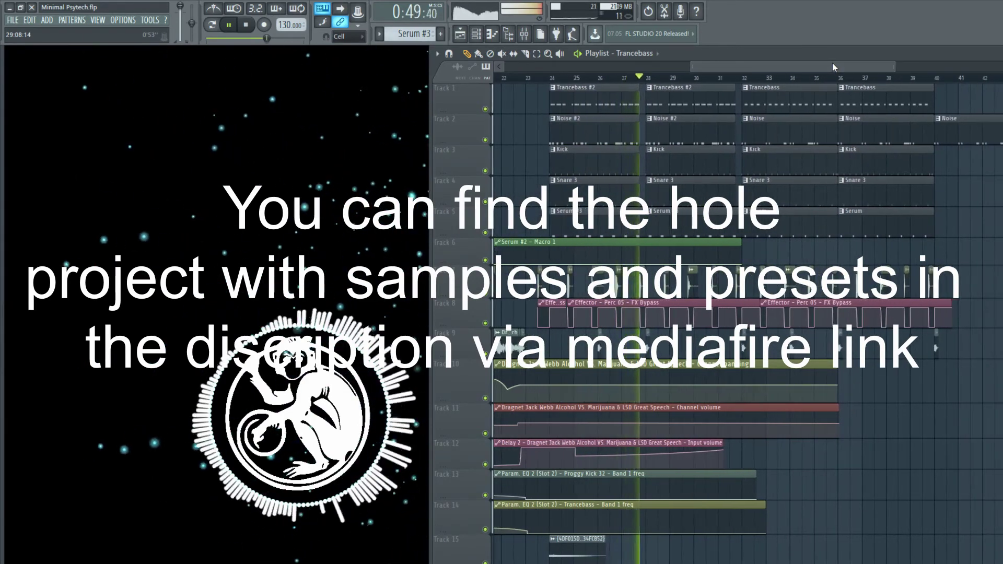